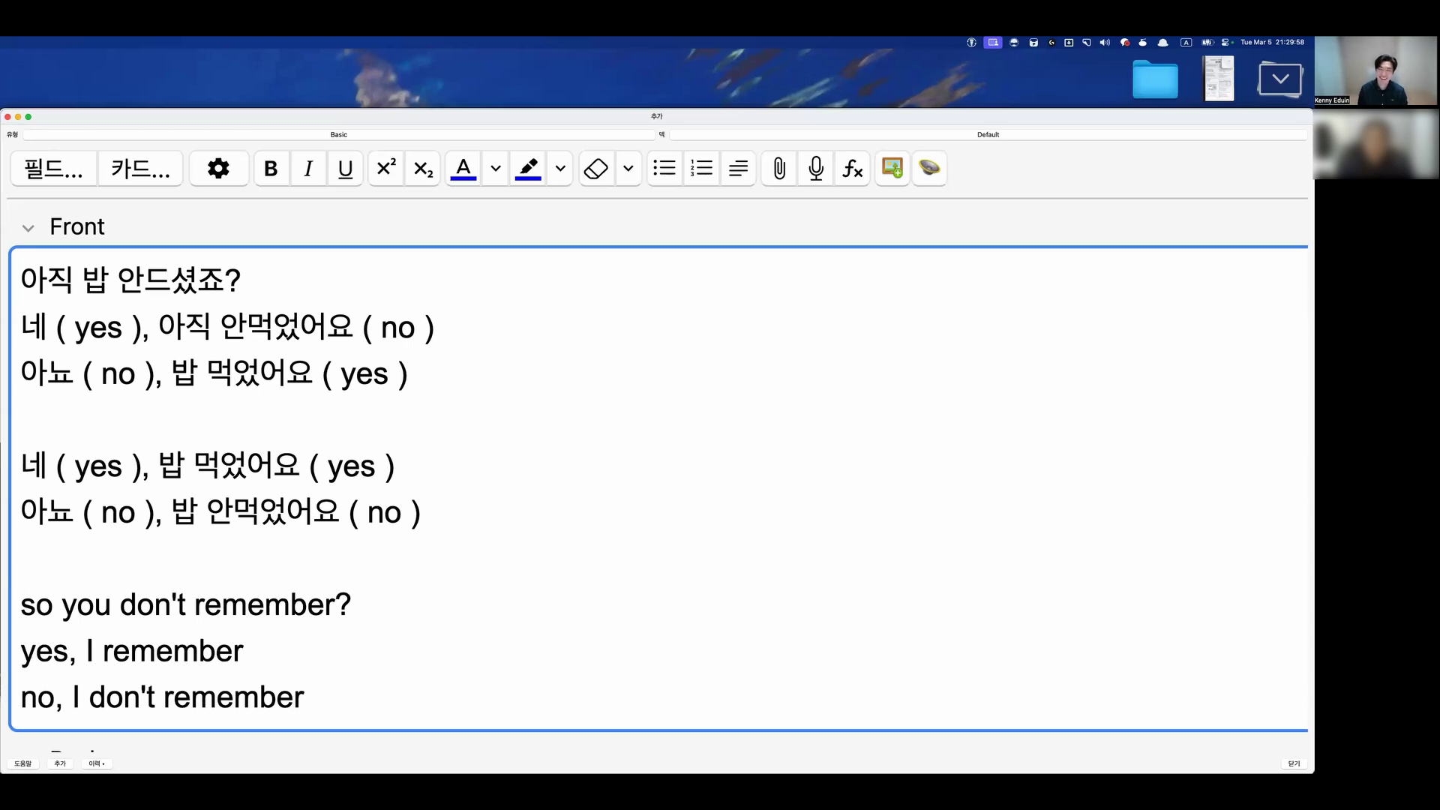
{"action": "left_click", "coordinate": [21, 650]}
{"action": "left_click", "coordinate": [304, 698]}
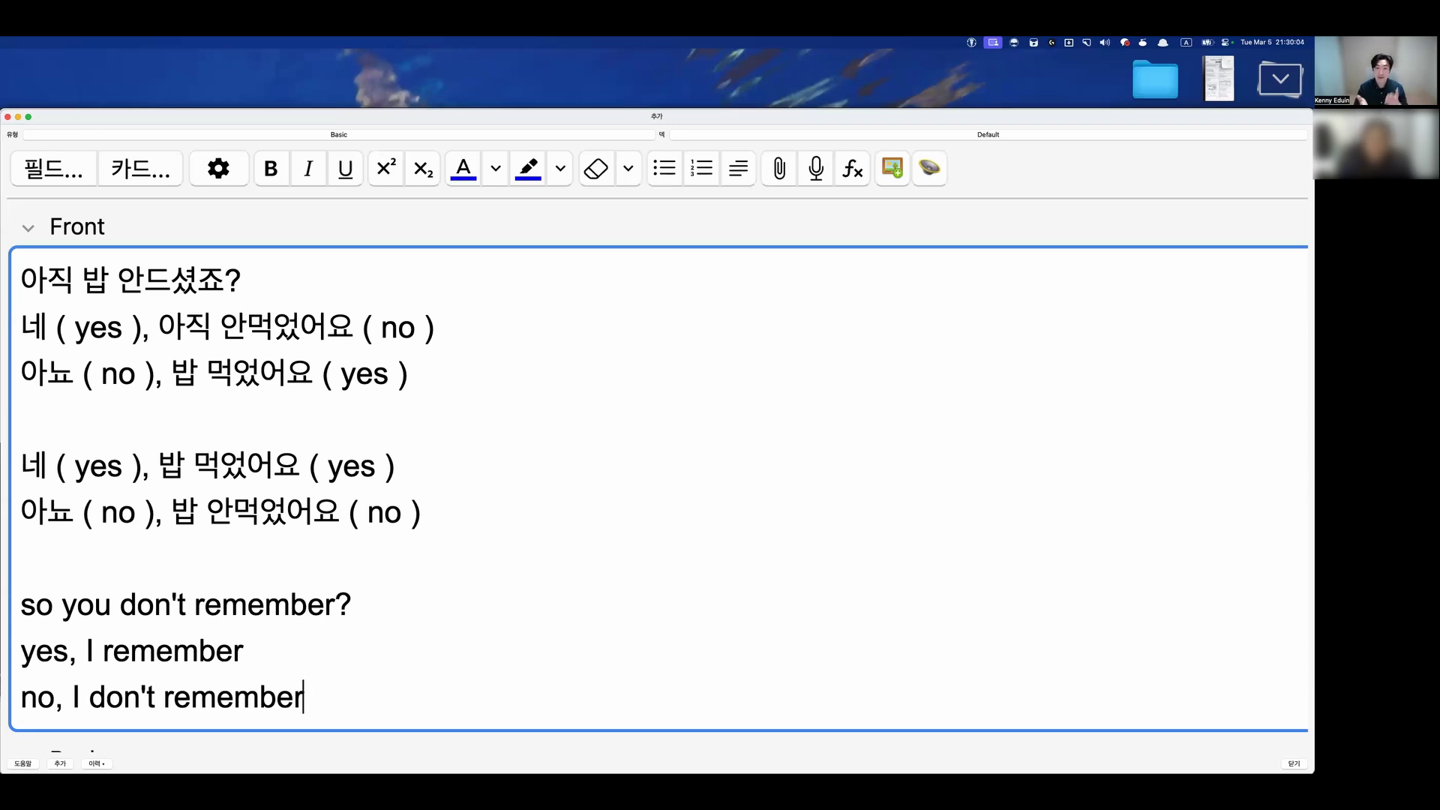
{"action": "left_click", "coordinate": [21, 605]}
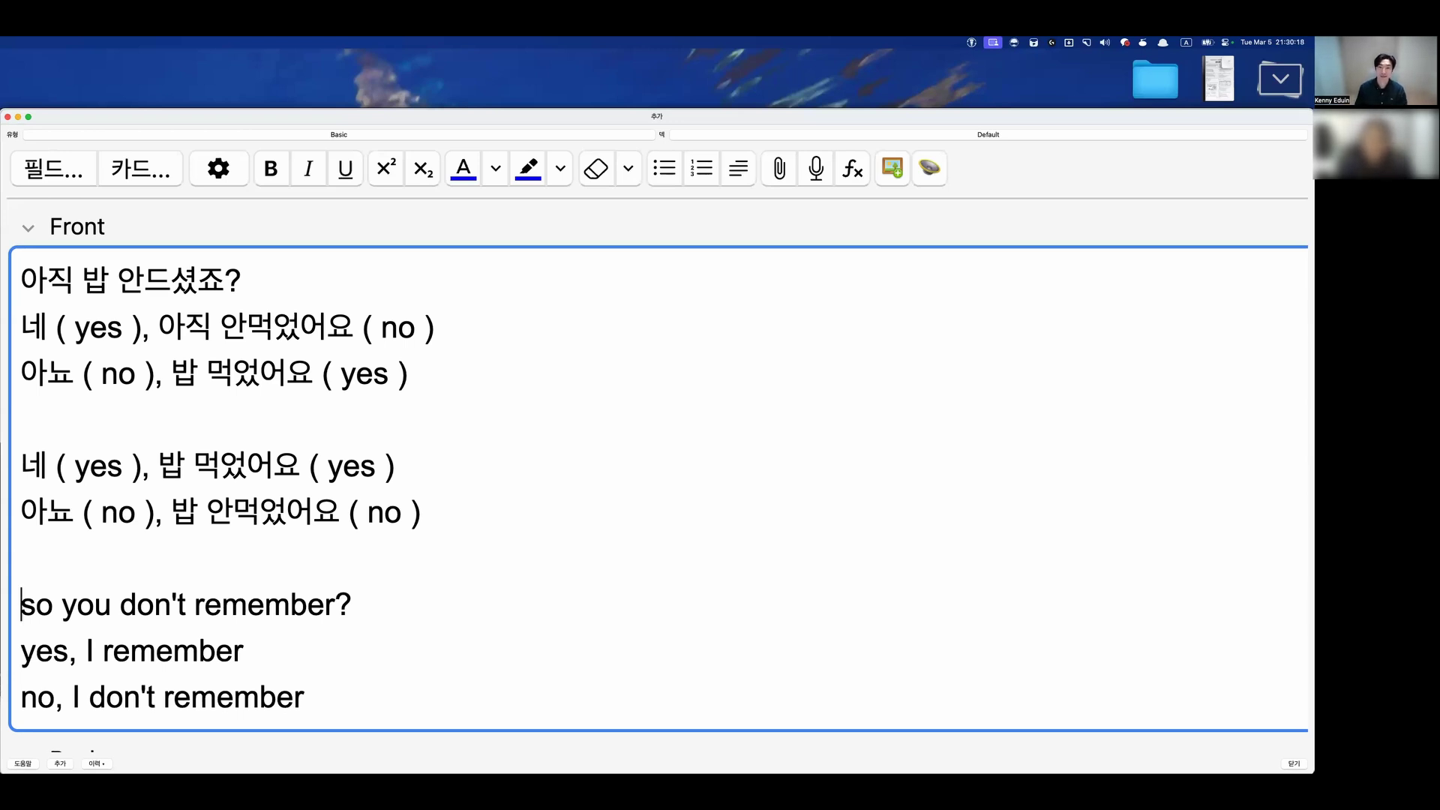
{"action": "key", "text": "Down"}
{"action": "key", "text": "super+Down"}
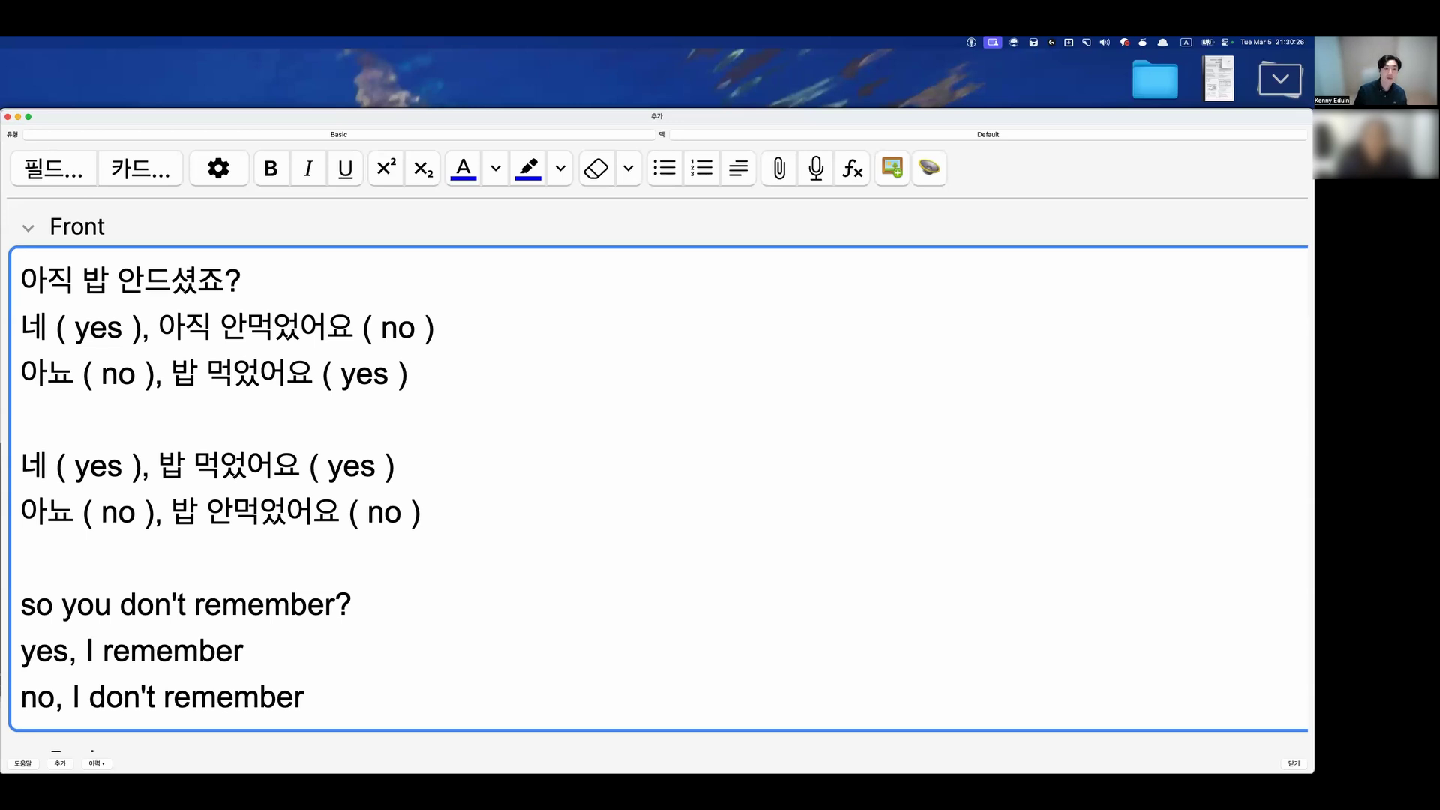
{"action": "key", "text": "shift+Up"}
{"action": "key", "text": "shift+Up"}
{"action": "key", "text": "Right"}
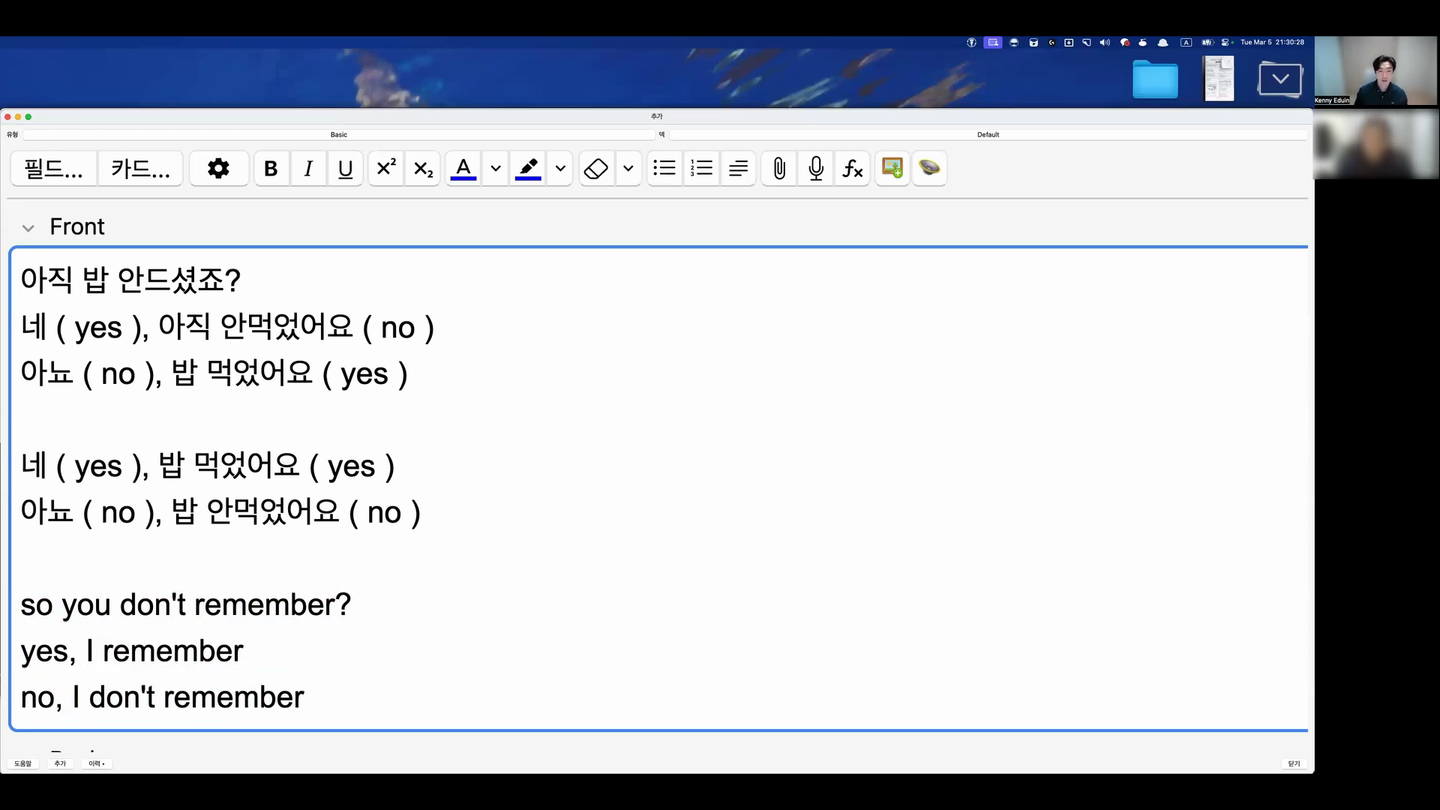
Clear all the Korean and English example sentences from the card's Front field.
{"action": "key", "text": "shift+Up"}
{"action": "key", "text": "shift+Up"}
{"action": "key", "text": "shift+Up"}
{"action": "key", "text": "shift+Up"}
{"action": "key", "text": "shift+Up"}
{"action": "key", "text": "shift+Up"}
{"action": "key", "text": "shift+Up"}
{"action": "key", "text": "shift+Up"}
{"action": "key", "text": "shift+Up"}
{"action": "key", "text": "shift+Up"}
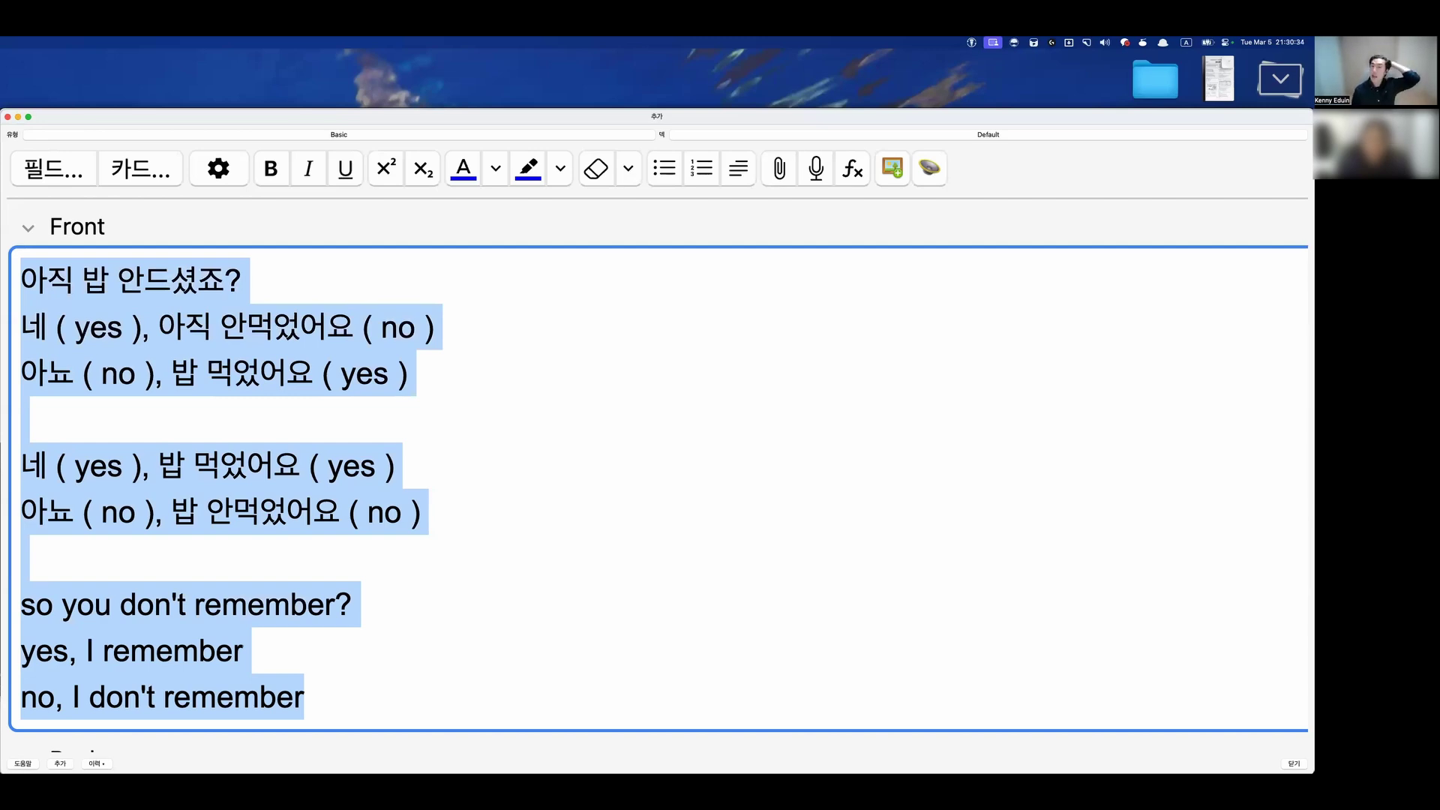
{"action": "key", "text": "BackSpace"}
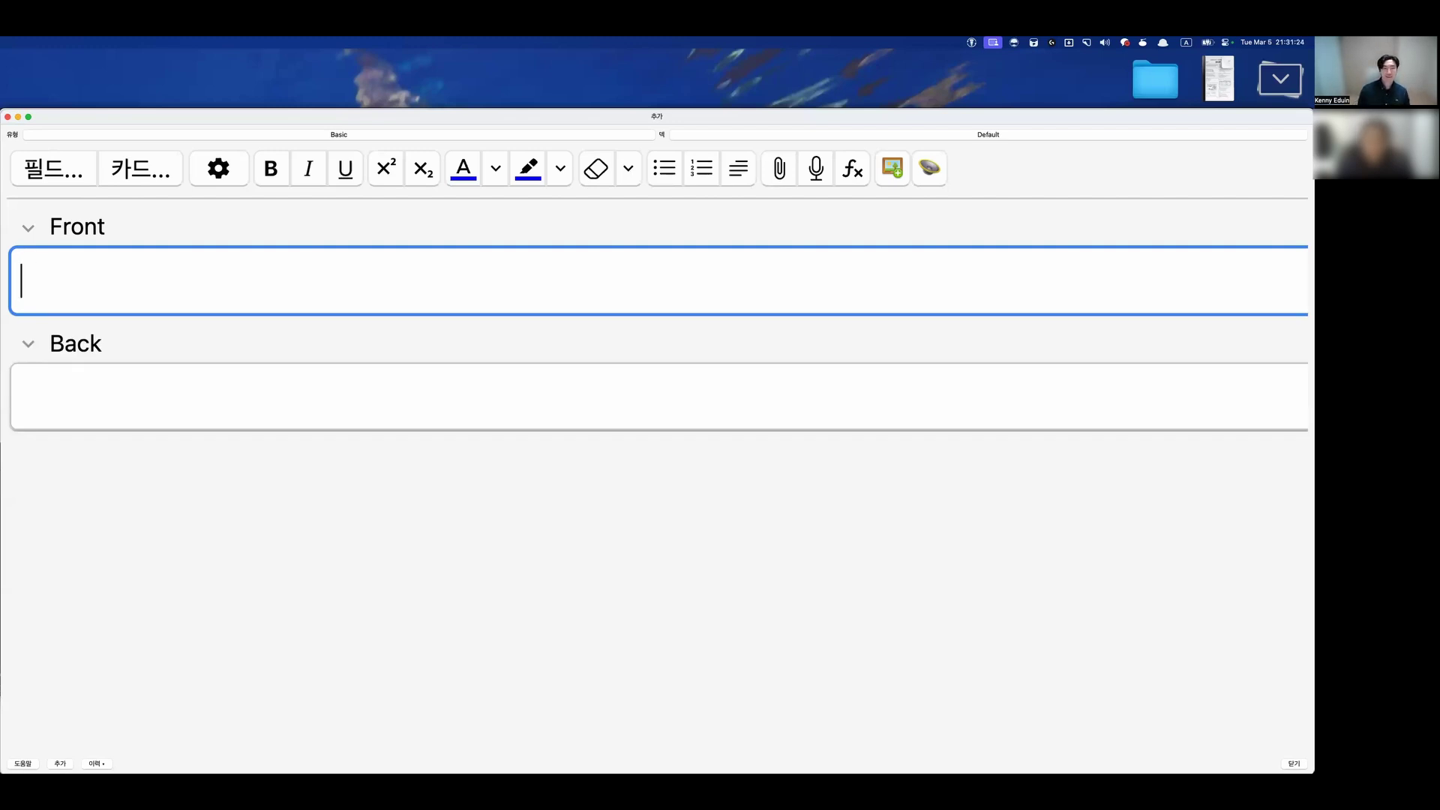
Write "what do you like to do" in the empty Front field.
{"action": "type", "text": "W"}
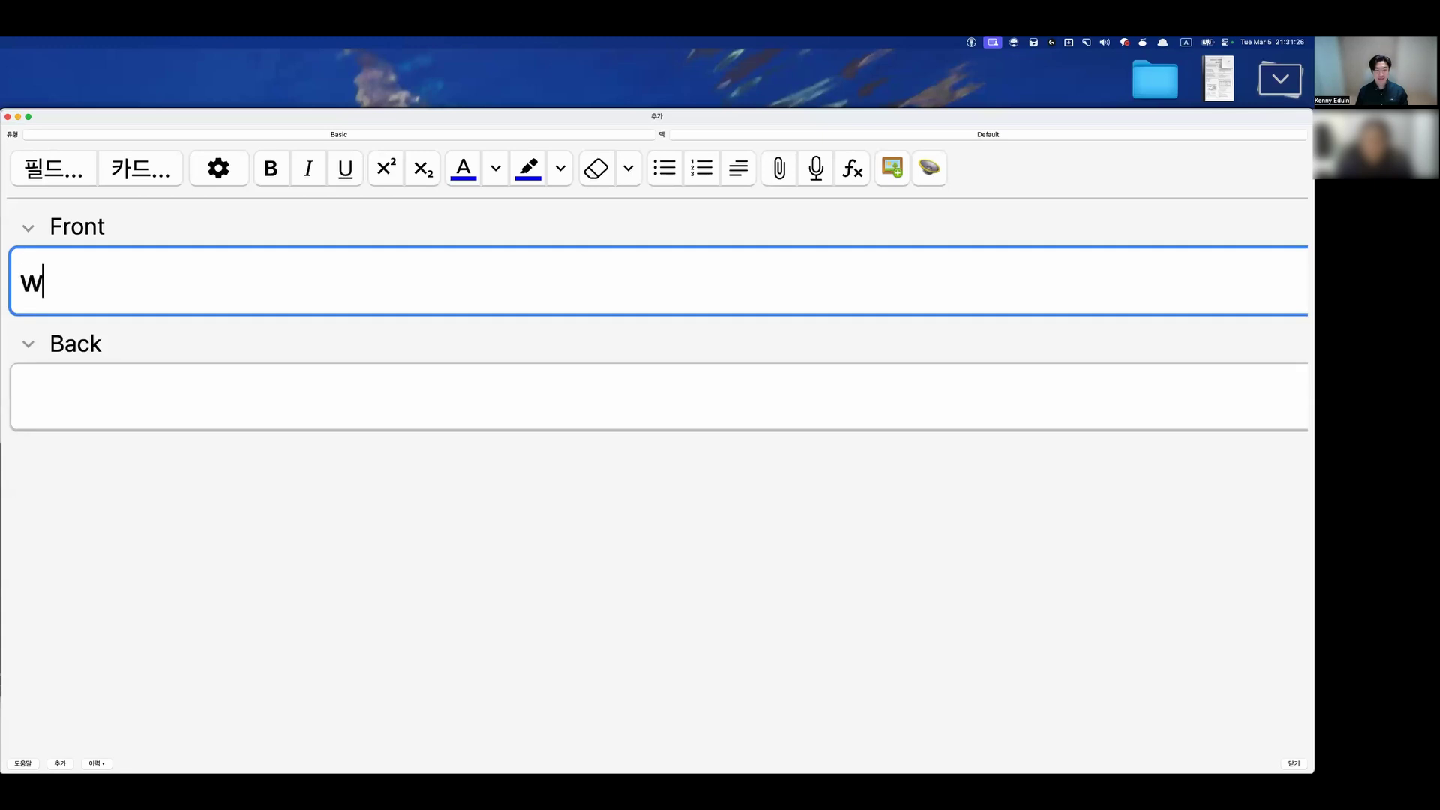
{"action": "type", "text": "hat do you "}
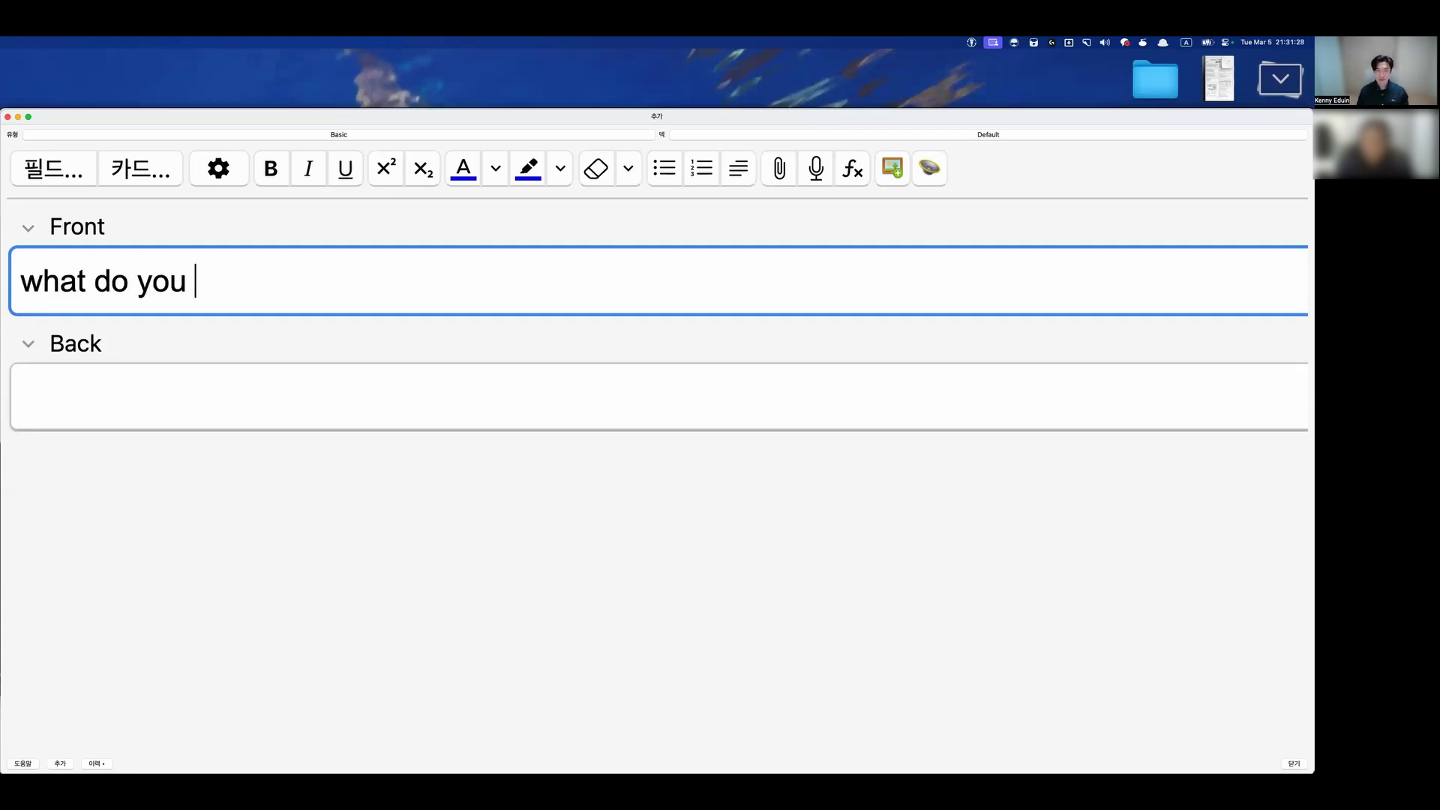
{"action": "type", "text": "like to do"}
{"action": "key", "text": "super+a"}
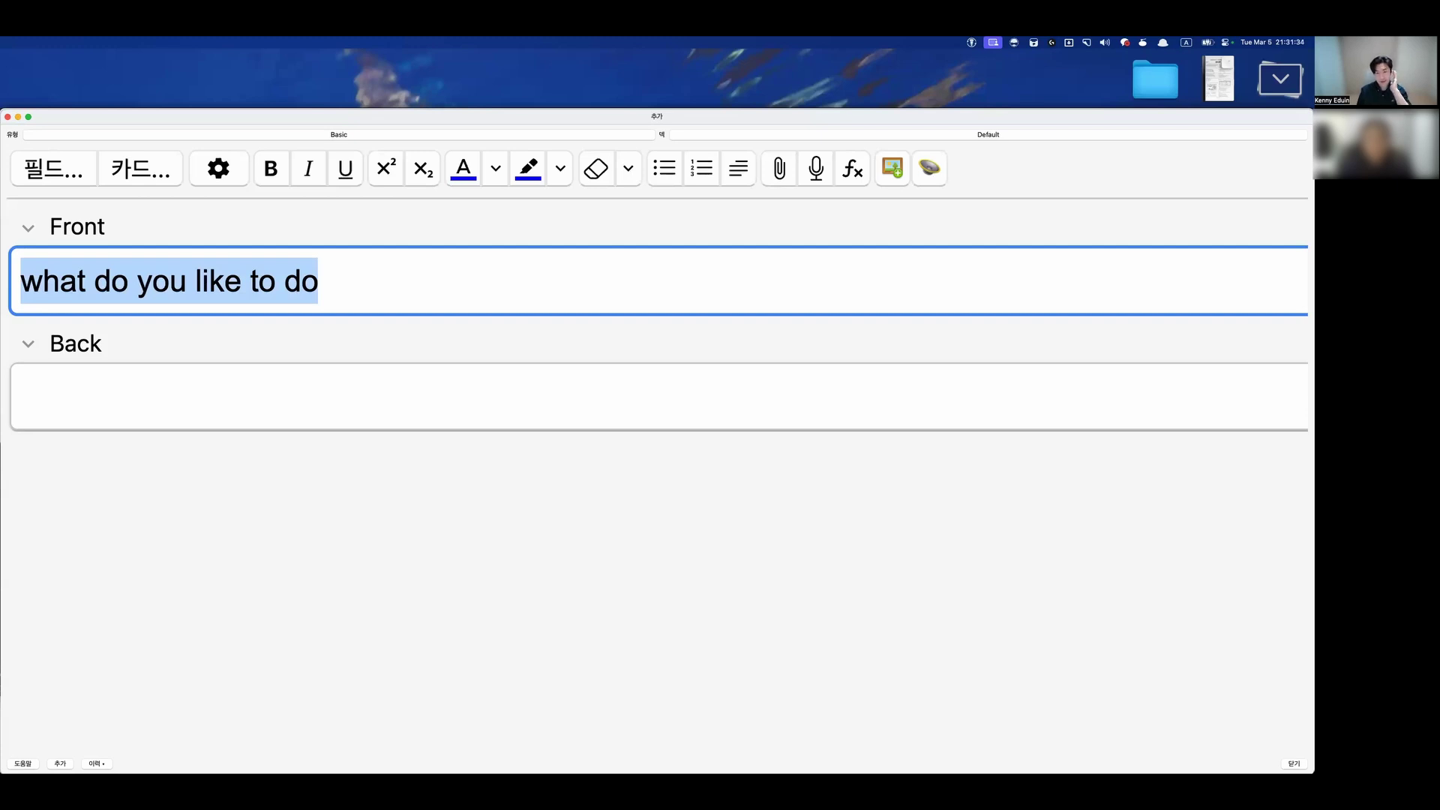
{"action": "key", "text": "Right"}
Add the Korean pronunciation "와루유" on a new line below the English question and highlight its syllables.
{"action": "key", "text": "Return"}
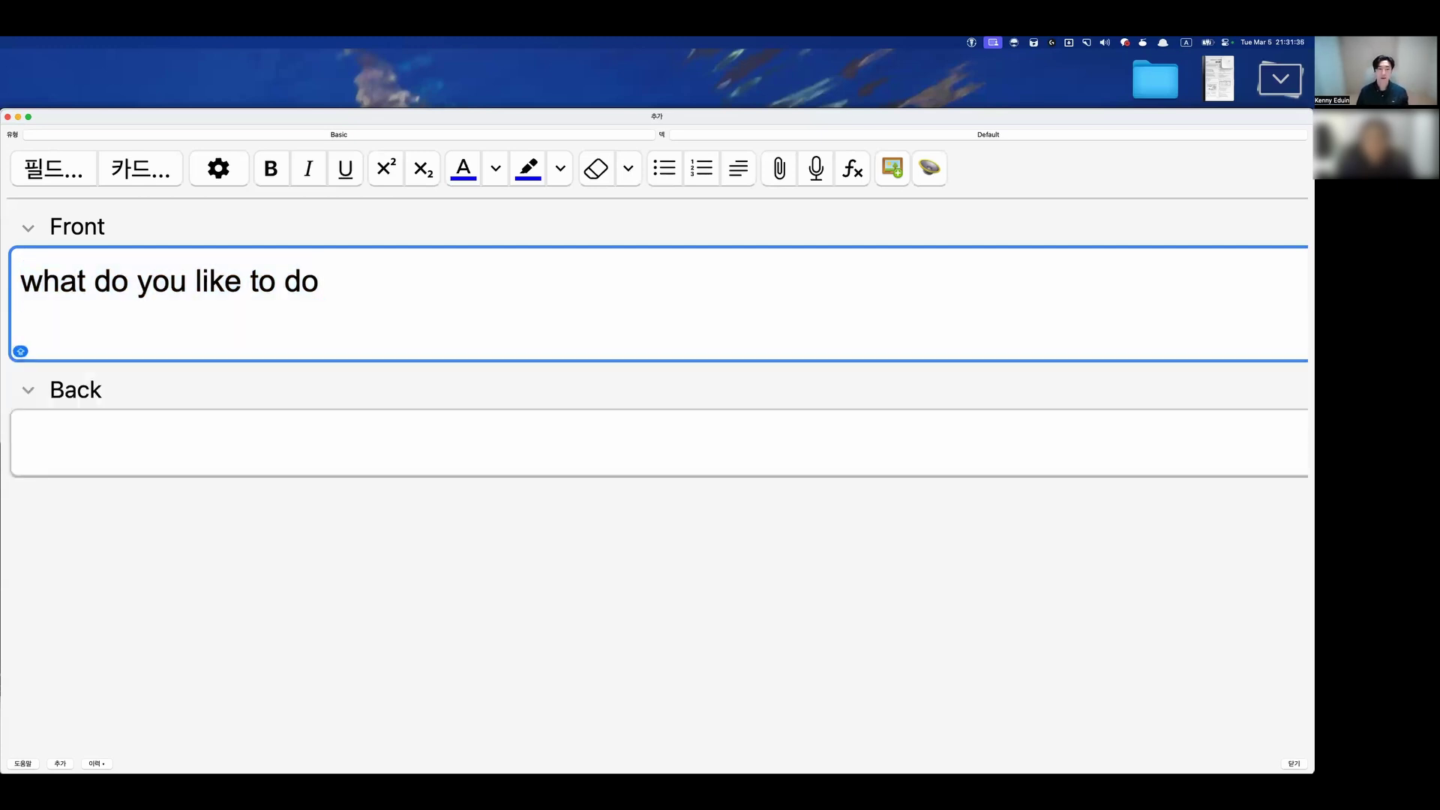
{"action": "key", "text": "BackSpace"}
{"action": "key", "text": "Return"}
{"action": "key", "text": "ctrl+space"}
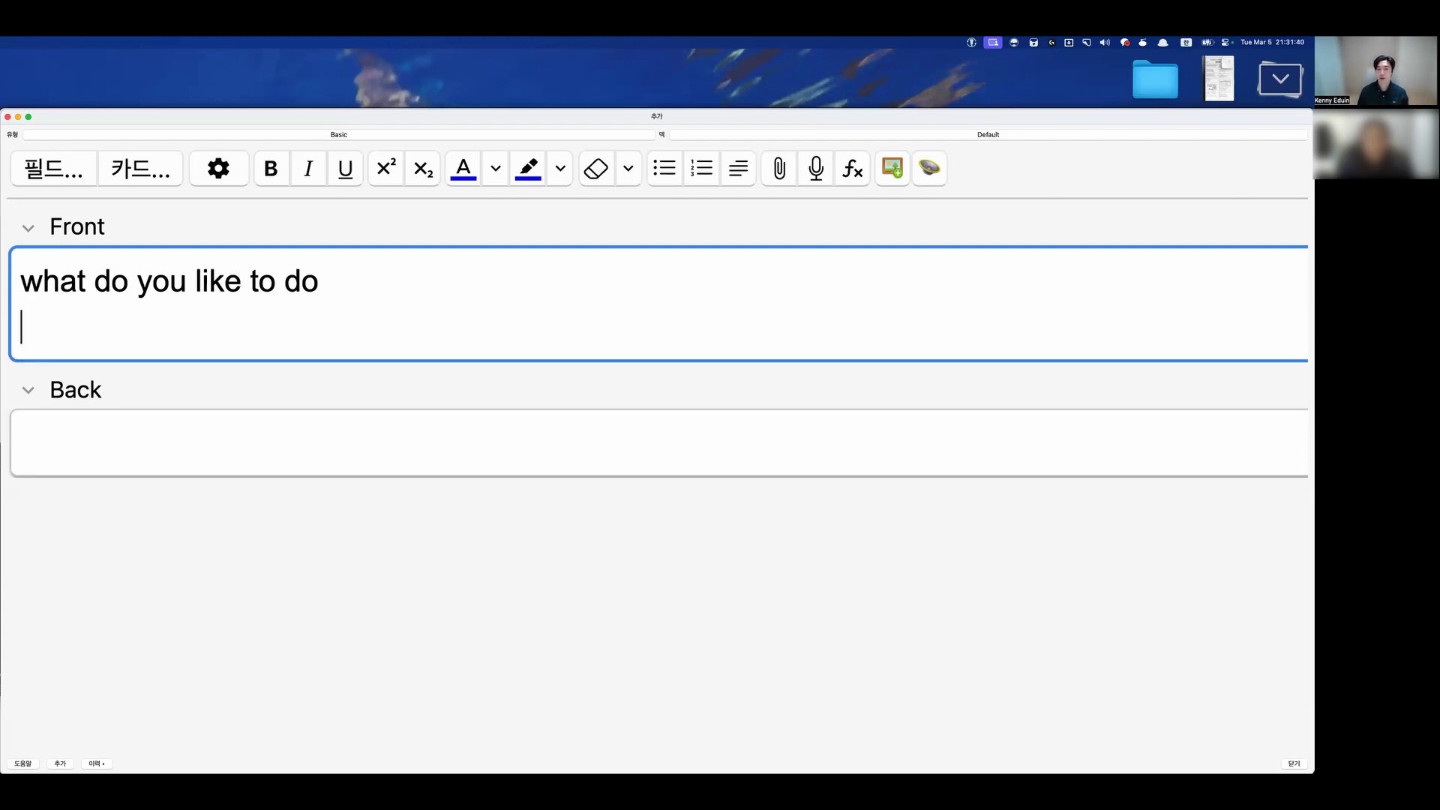
{"action": "type", "text": "와룽ㅠ"}
{"action": "key", "text": "super+shift+Left"}
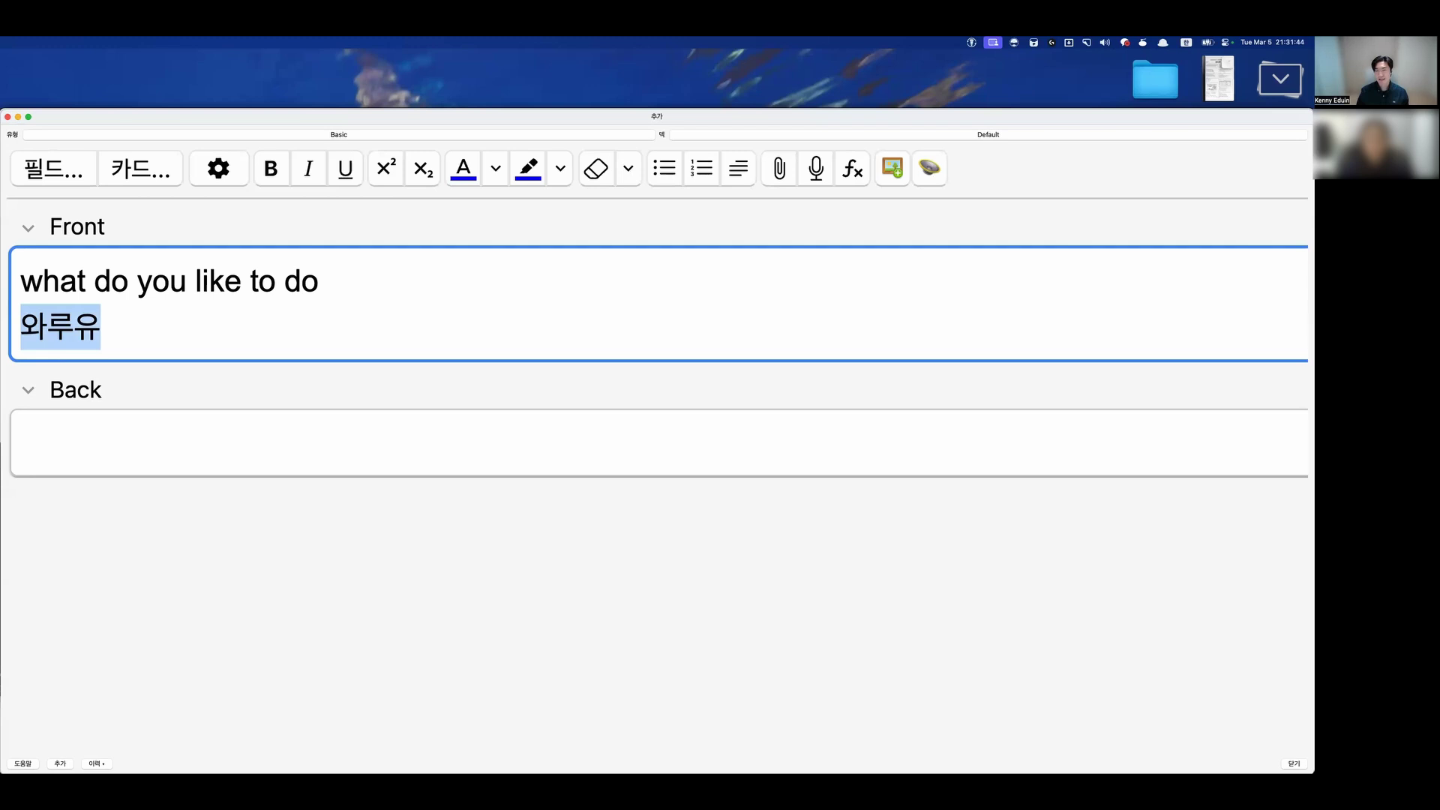
{"action": "key", "text": "Right"}
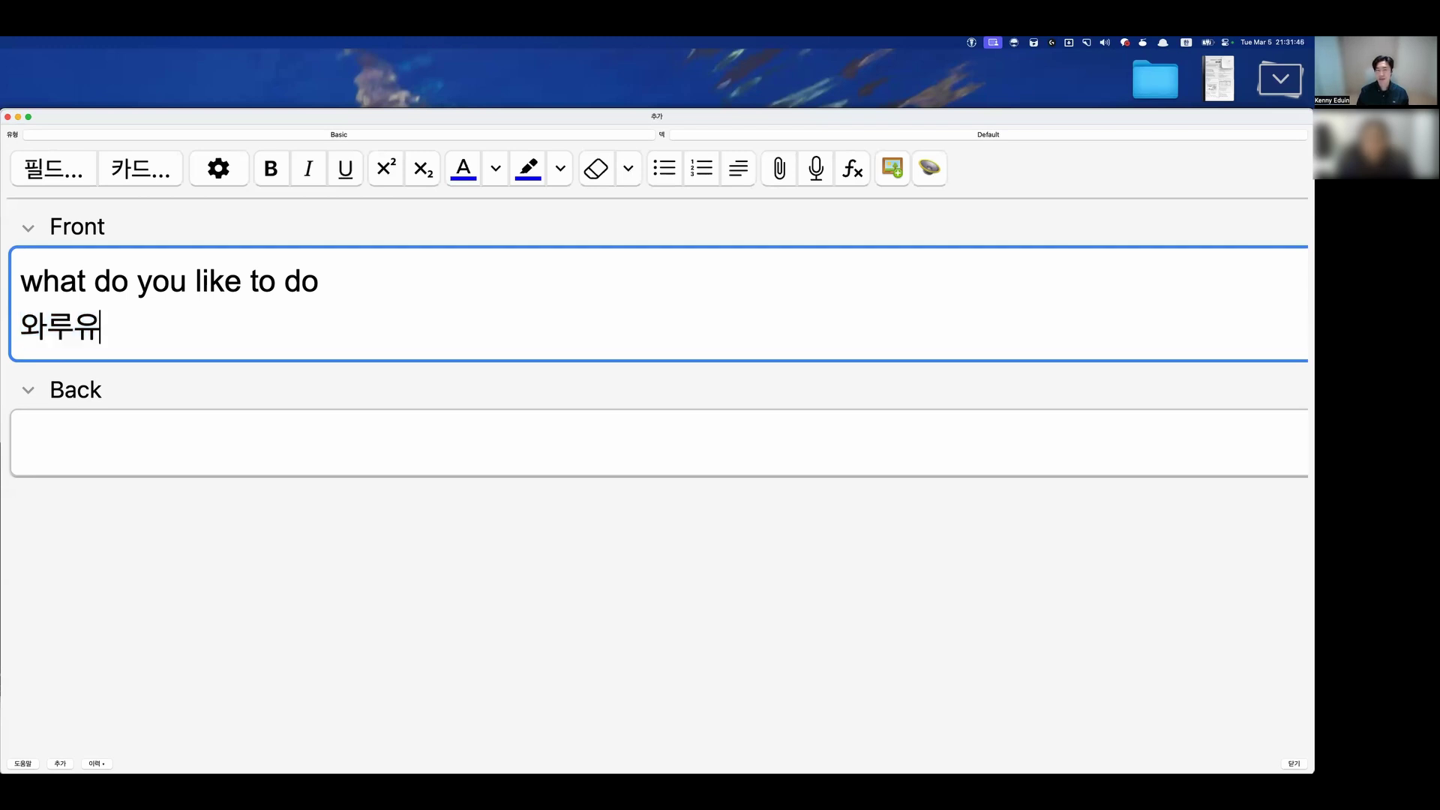
{"action": "key", "text": "shift+Left"}
{"action": "key", "text": "shift+Left"}
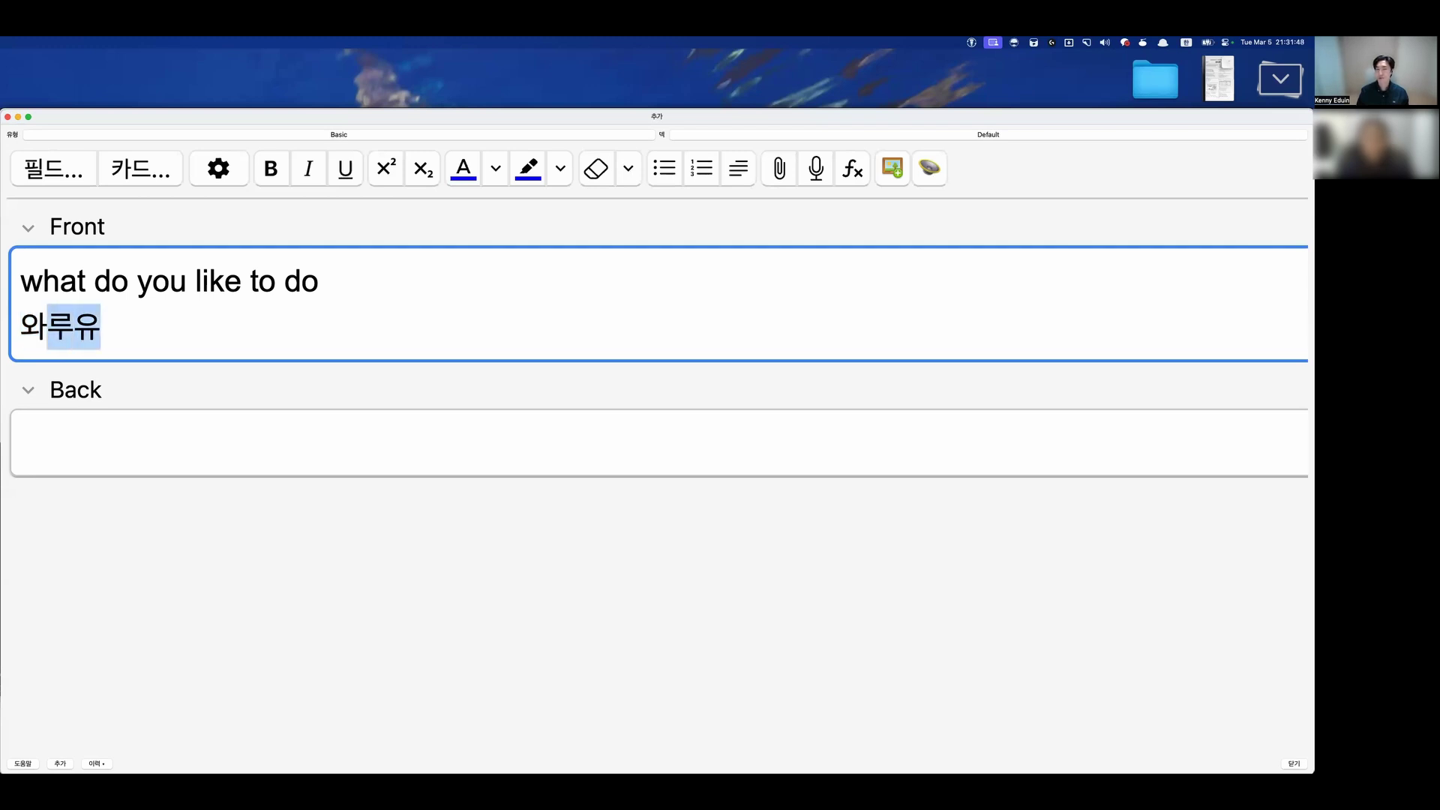
{"action": "key", "text": "Right"}
Remove both the English question and its Korean pronunciation from the Front field.
{"action": "key", "text": "shift+Left"}
{"action": "key", "text": "shift+Left"}
{"action": "key", "text": "shift+Left"}
{"action": "key", "text": "shift+Up"}
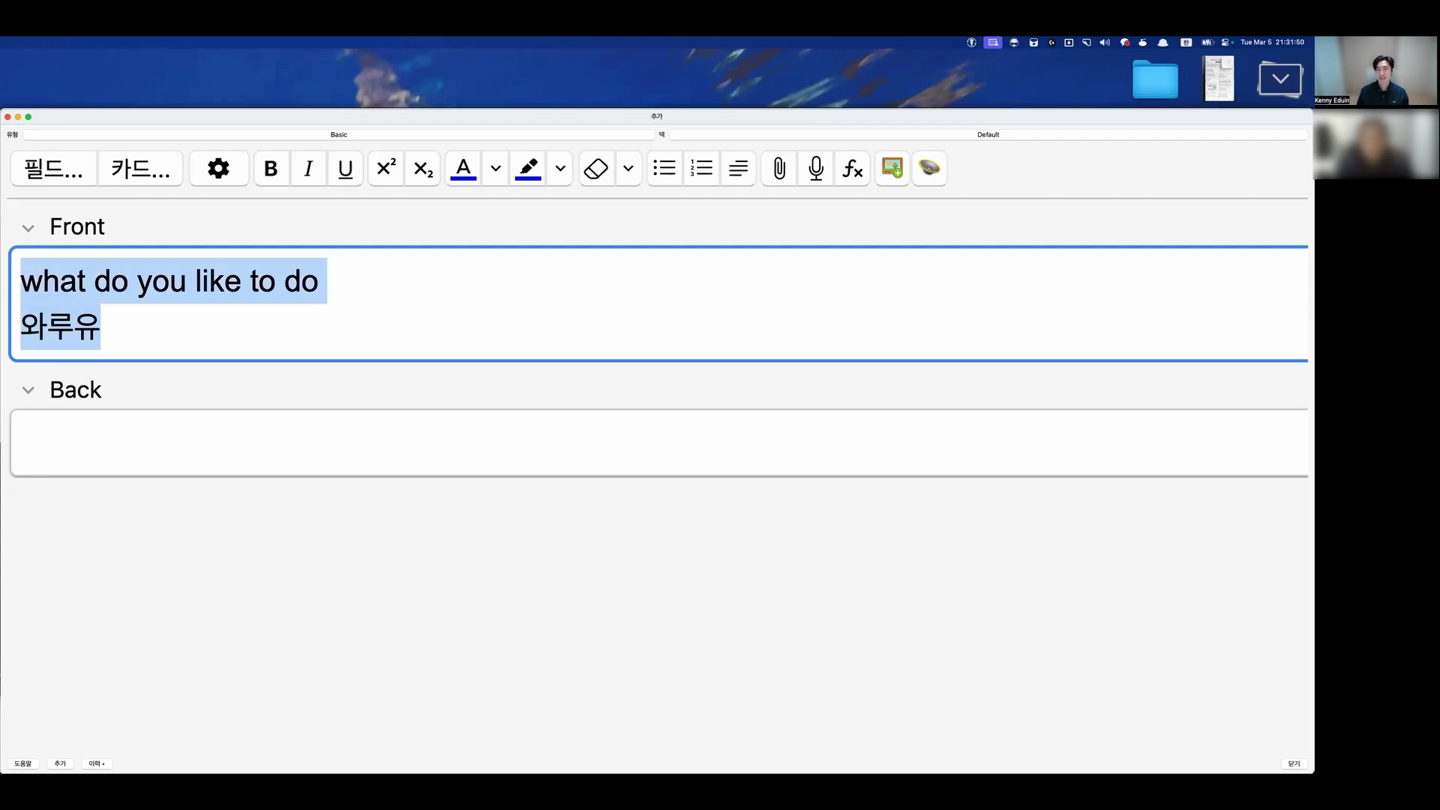
{"action": "type", "text": "ㄴ"}
{"action": "key", "text": "BackSpace"}
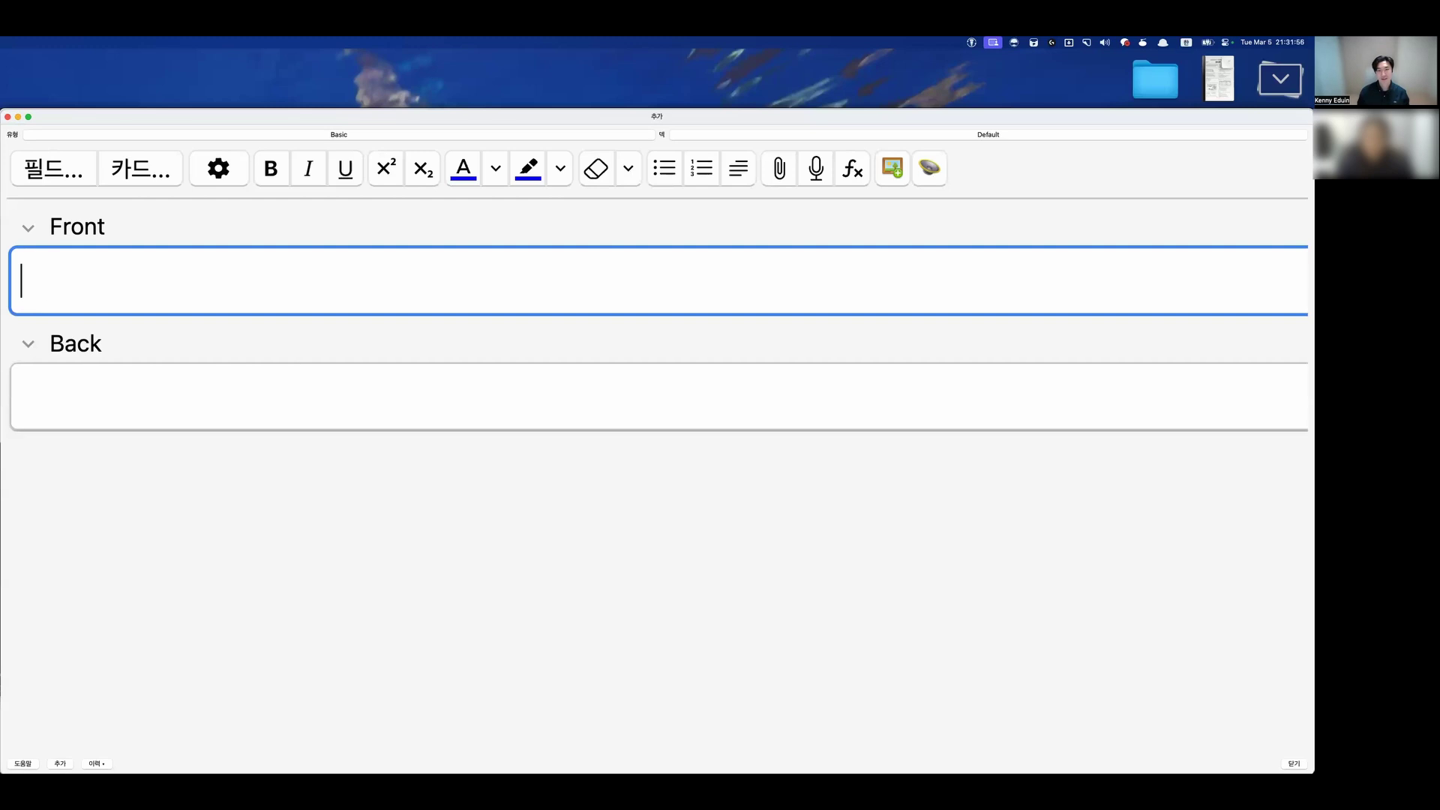
Look through the student's lesson notes in Obsidian and return to Anki's card-adding window.
{"action": "key", "text": "super+Tab"}
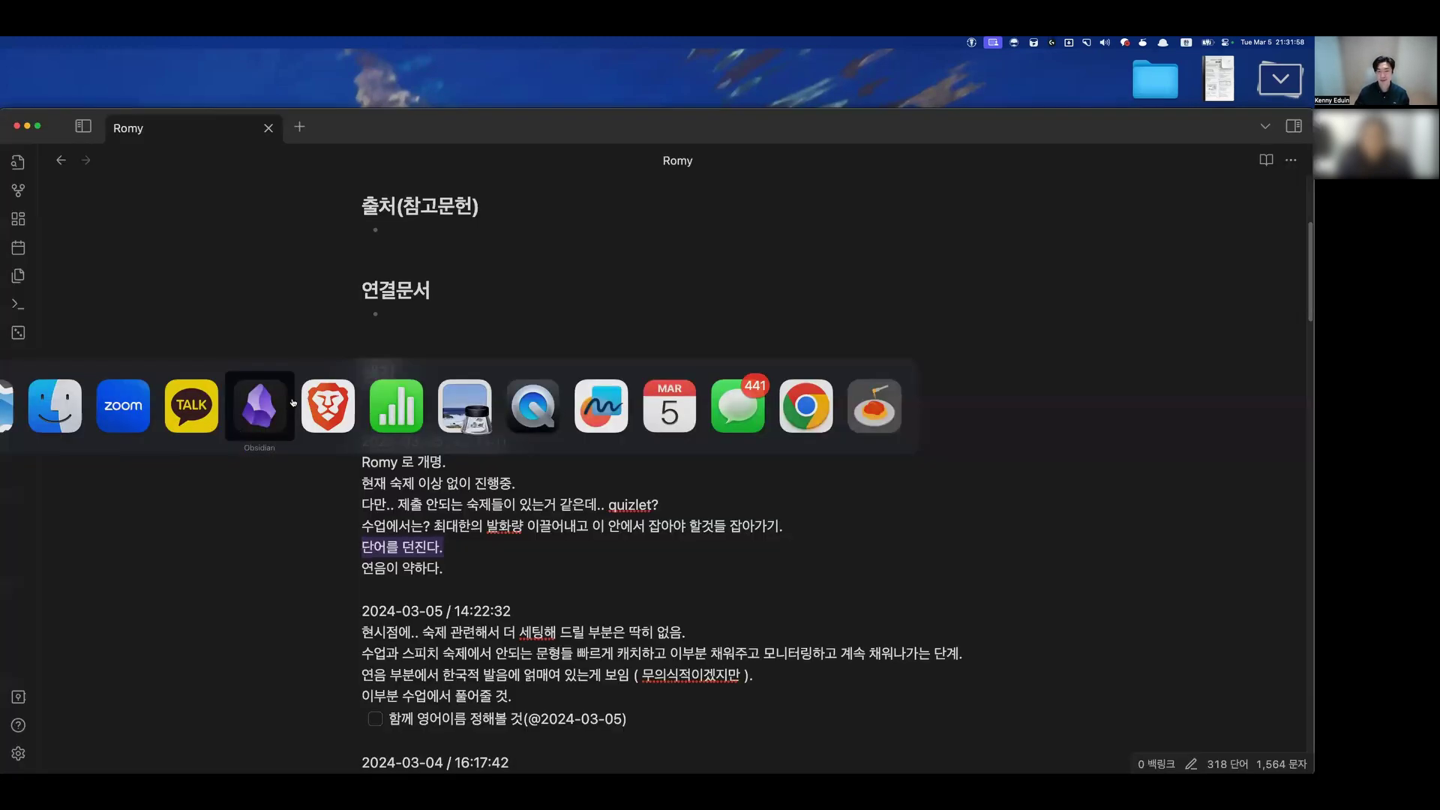
{"action": "scroll", "coordinate": [651, 629], "scroll_direction": "down", "scroll_amount": 15}
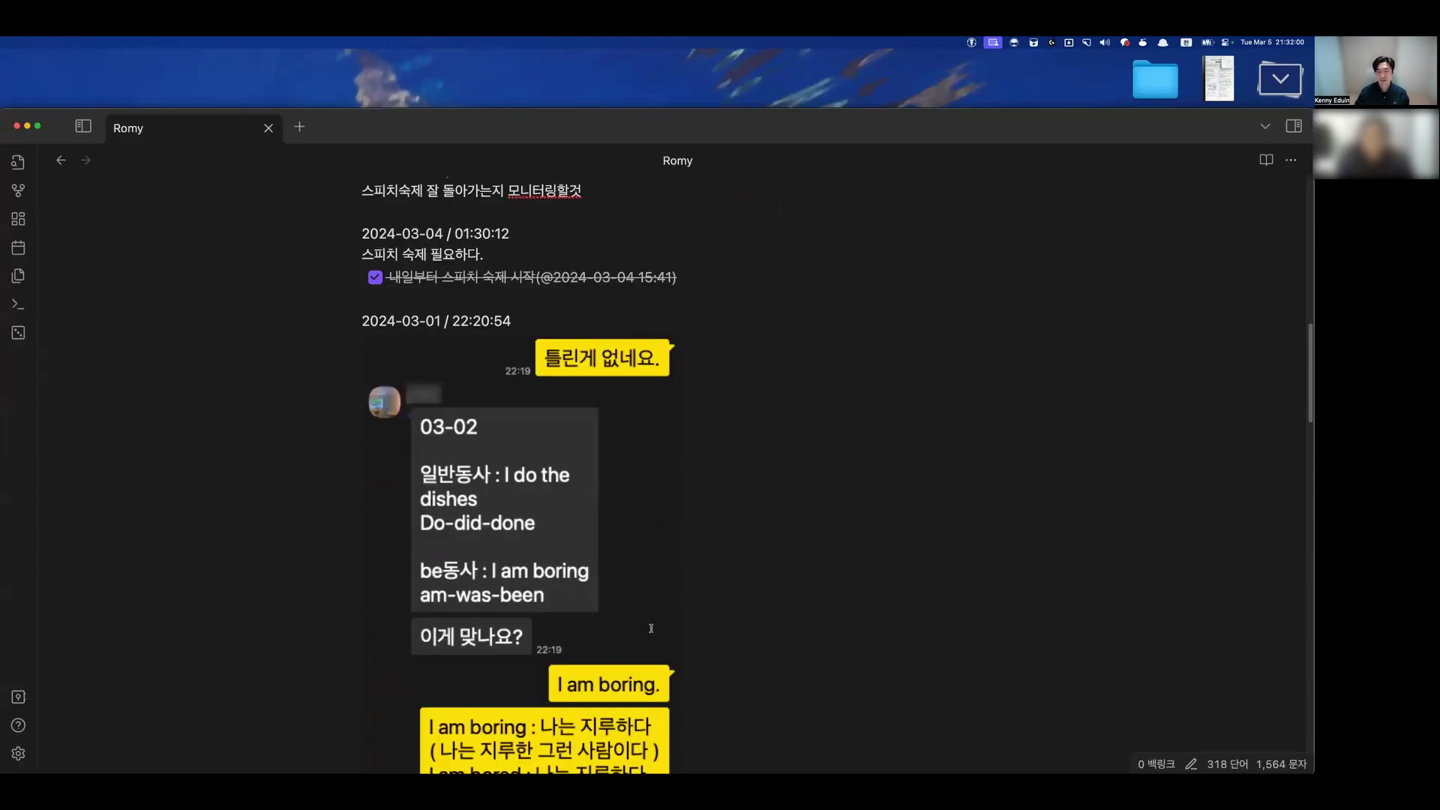
{"action": "scroll", "coordinate": [651, 631], "scroll_direction": "up", "scroll_amount": 20}
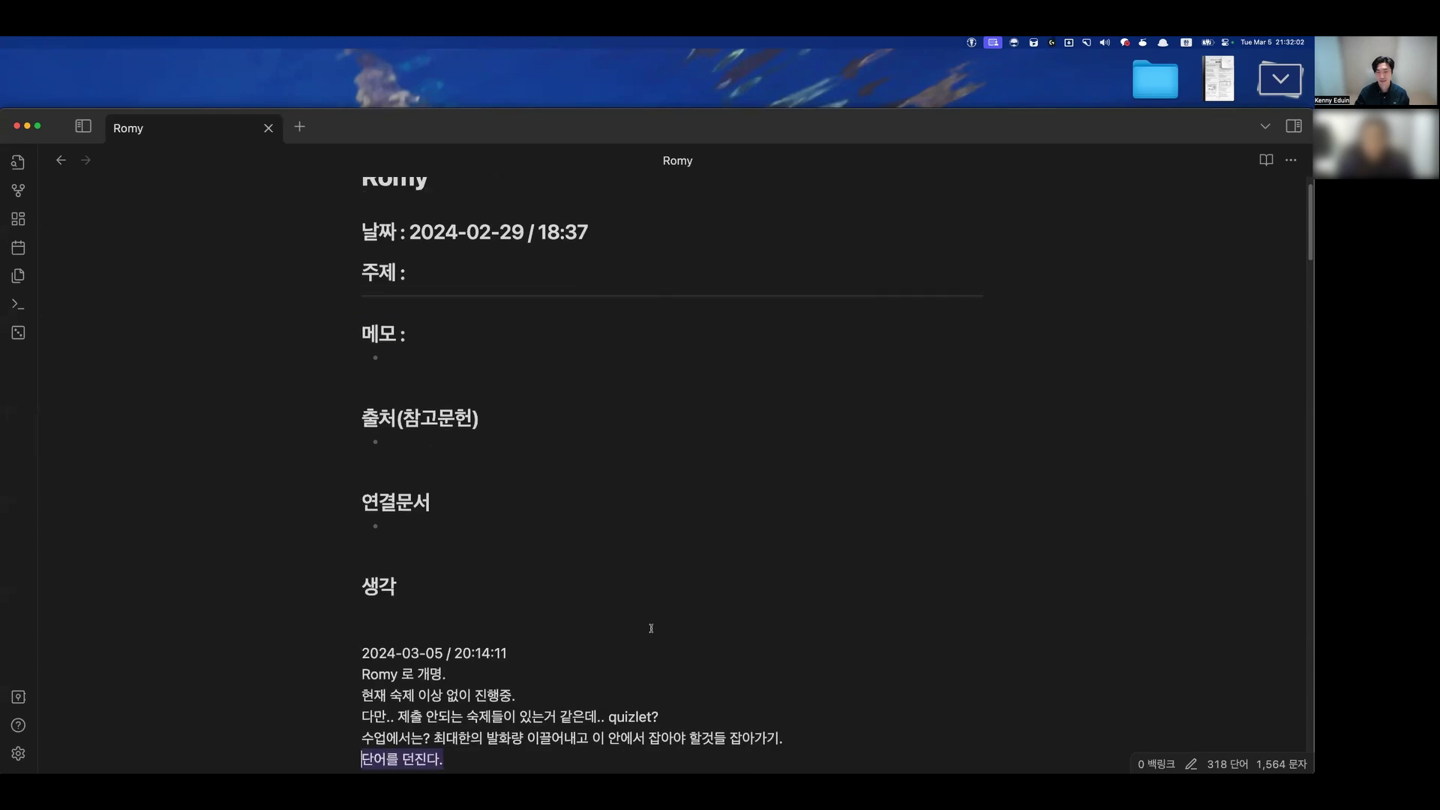
{"action": "key", "text": "super+Tab"}
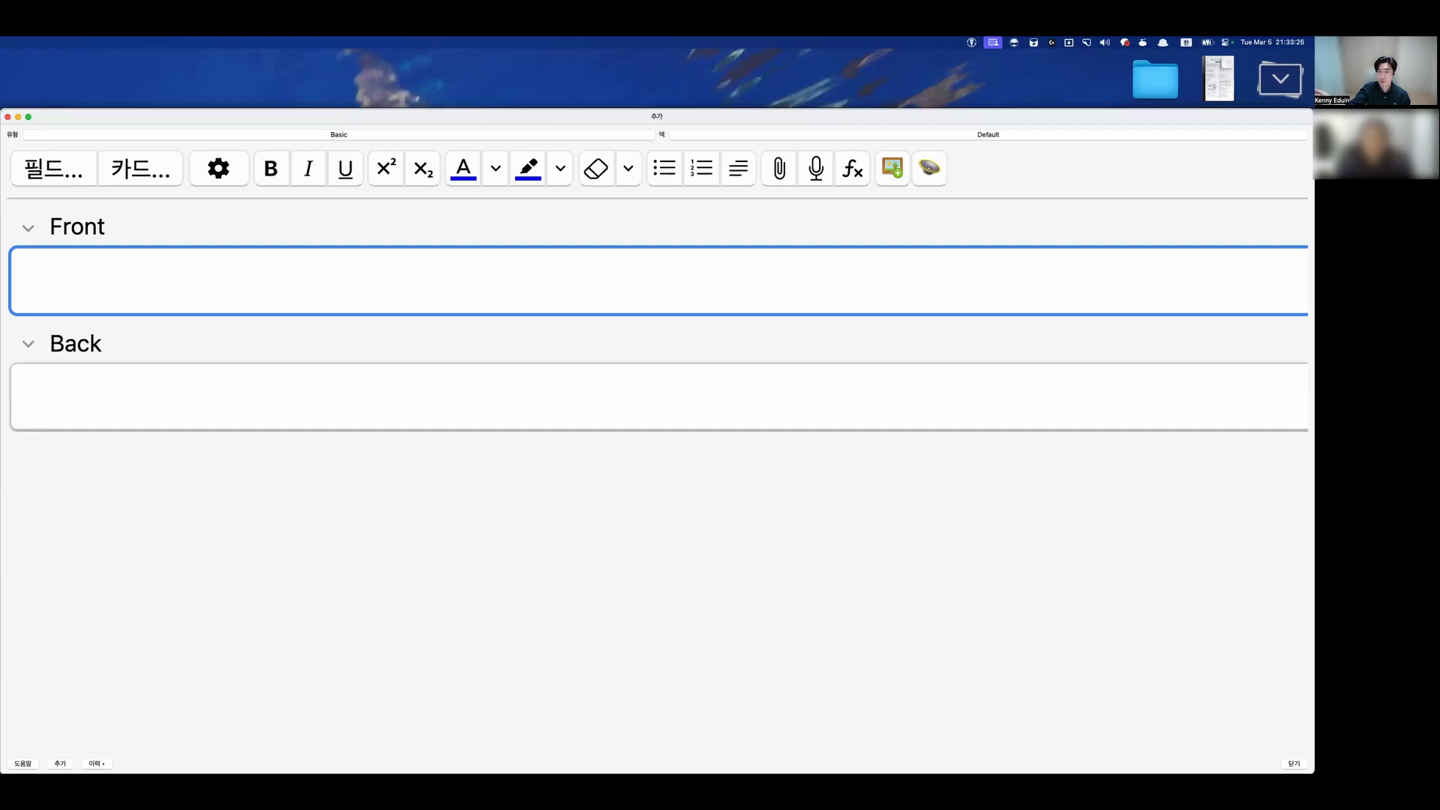
Enter "what color do you like?" on the card's Front and attach generated speech audio to it.
{"action": "type", "text": "what coloe"}
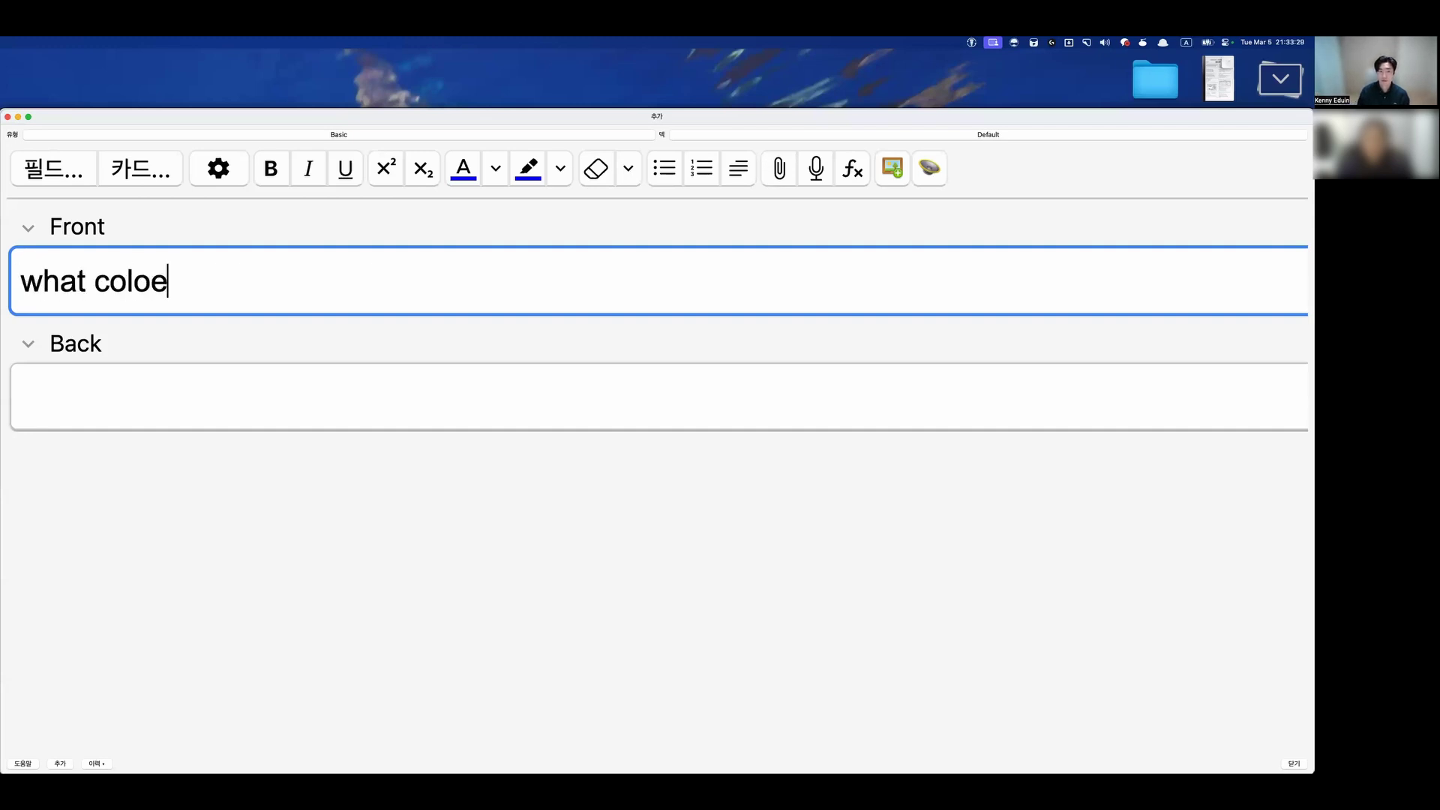
{"action": "key", "text": "BackSpace"}
{"action": "type", "text": "r do you like?"}
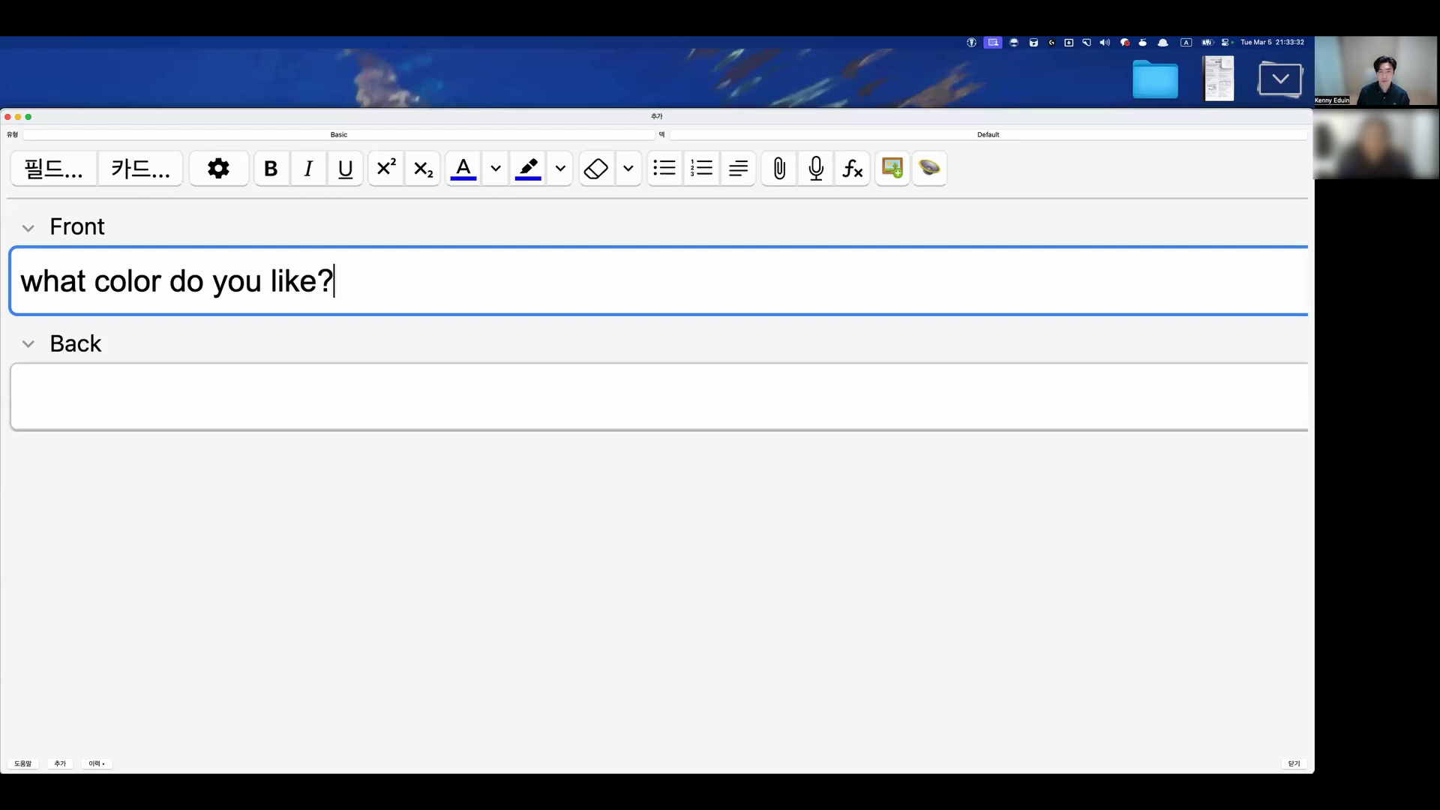
{"action": "key", "text": "super+t"}
{"action": "key", "text": "Return"}
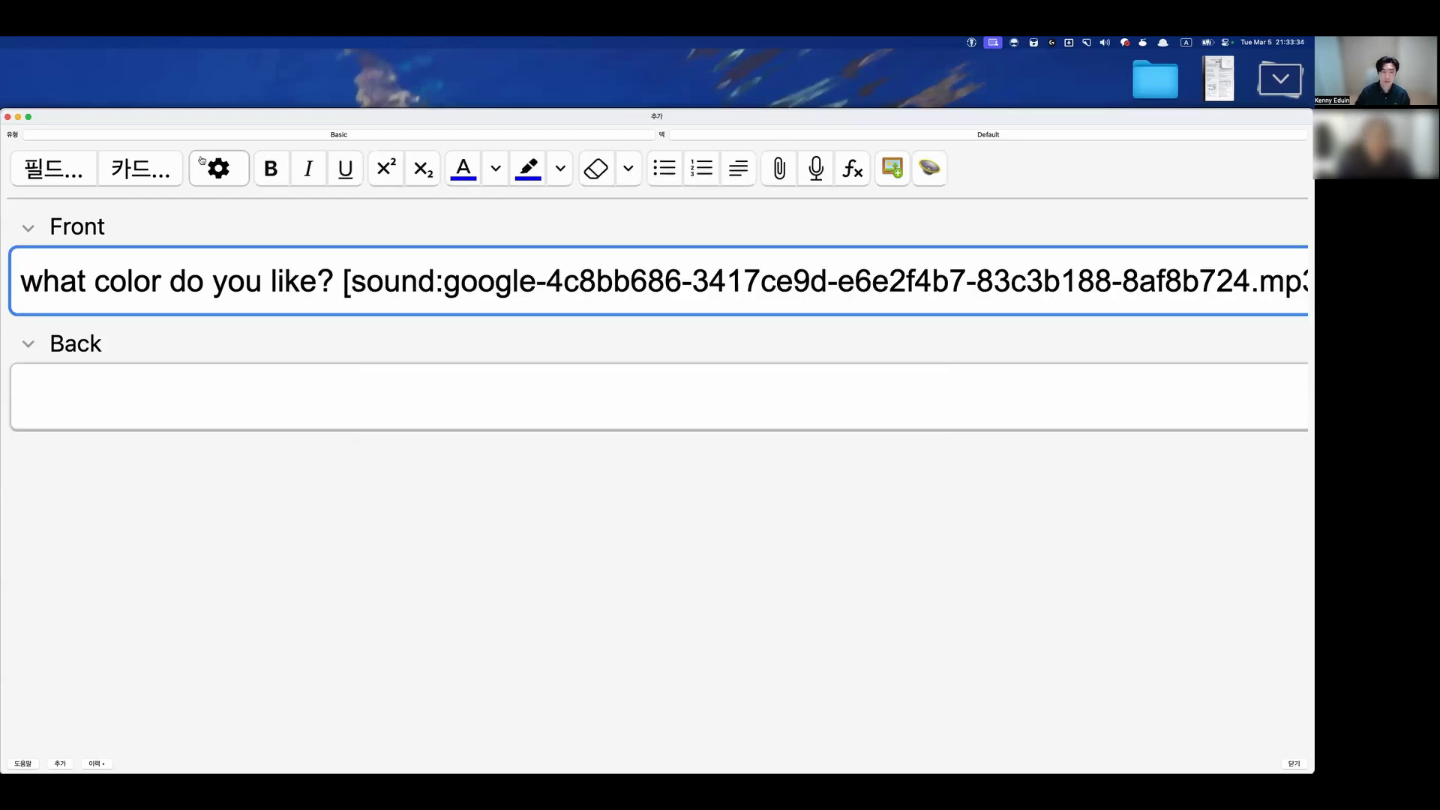
Change the note type to "Basic (and reversed card)".
{"action": "key", "text": "super+n"}
{"action": "key", "text": "Down"}
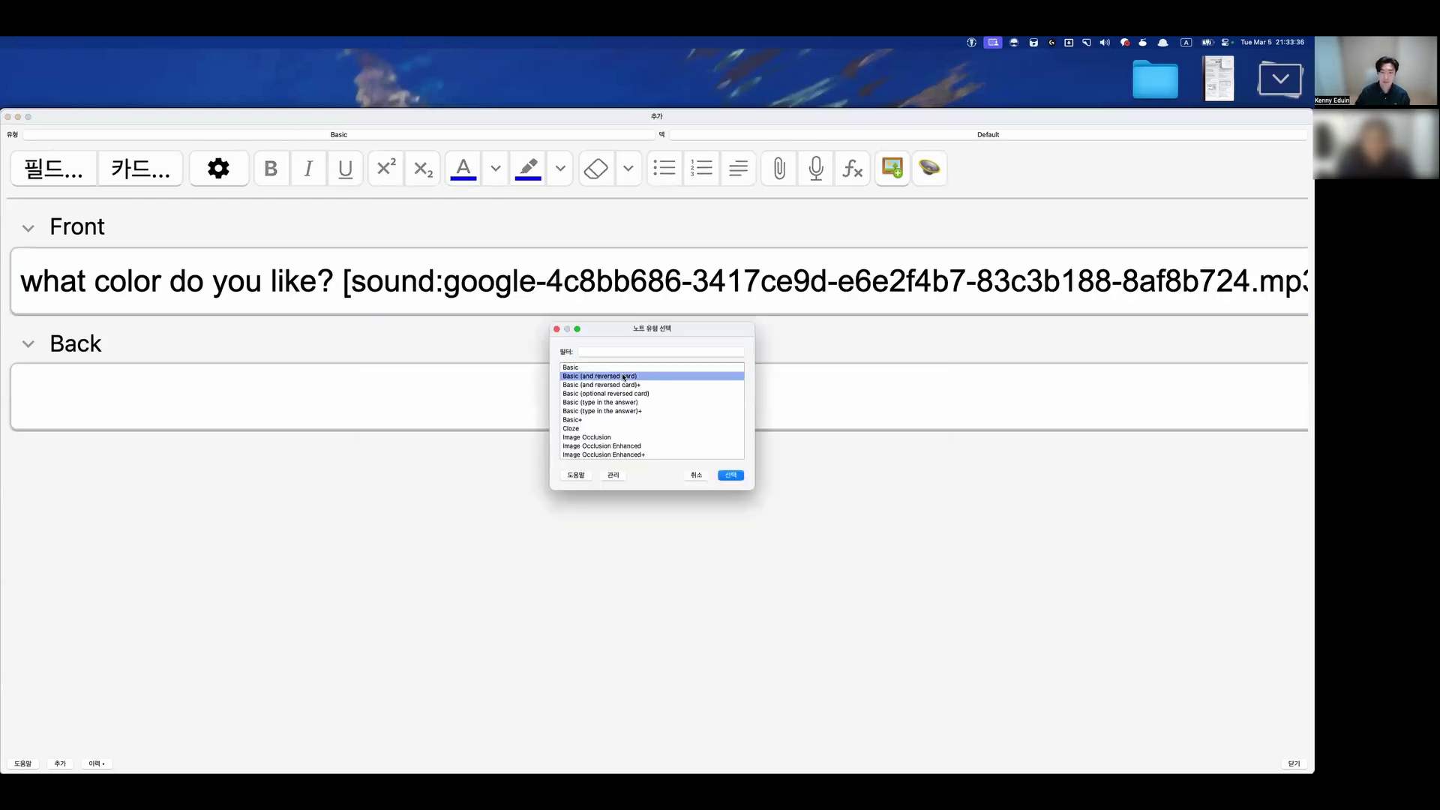
{"action": "key", "text": "Return"}
Fill in the Back with "당신은 어떤 색을 좋아하나요?" and add the card to the deck.
{"action": "key", "text": "ctrl+space"}
{"action": "type", "text": "당신"}
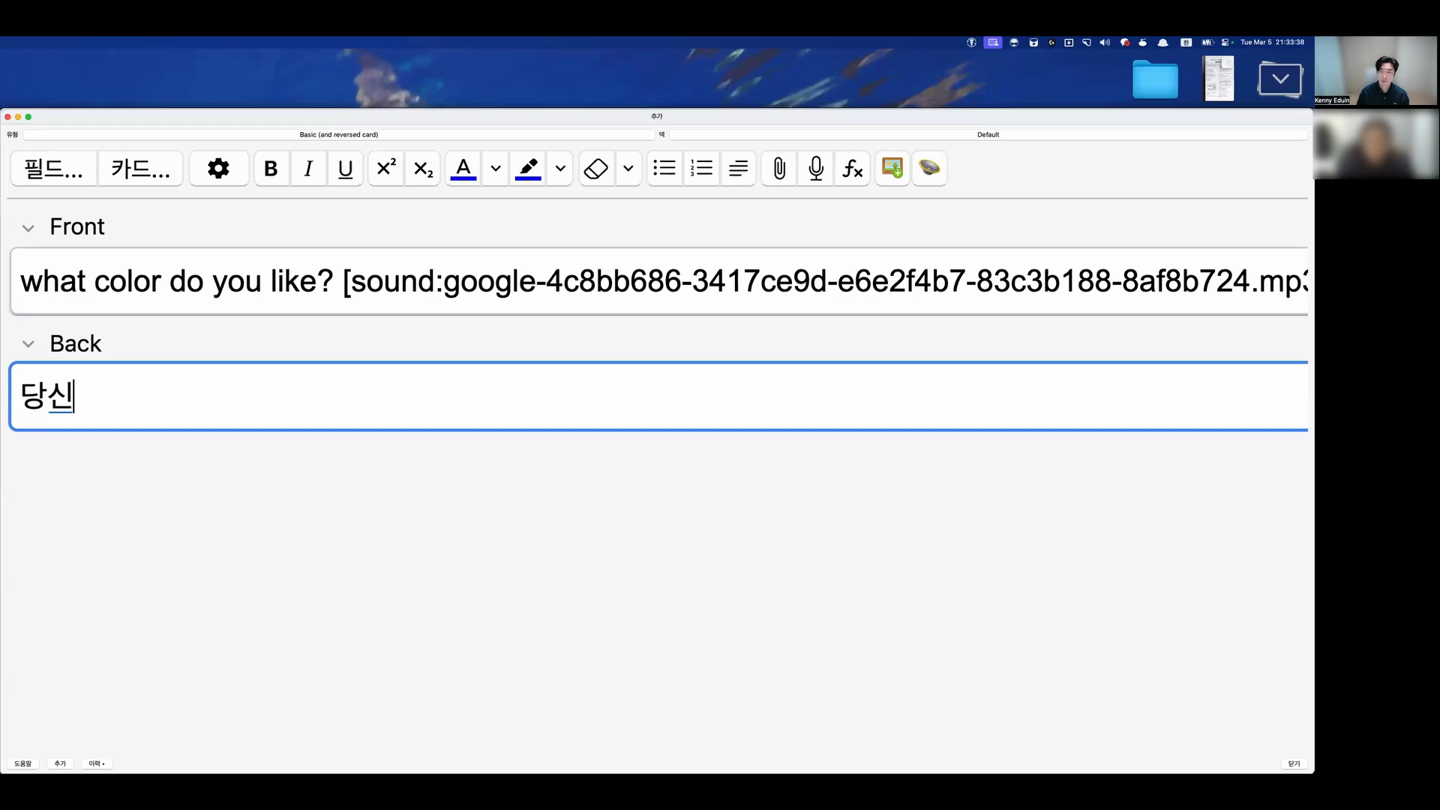
{"action": "type", "text": "은 어떤 새ㄱ을 좋아하나요?"}
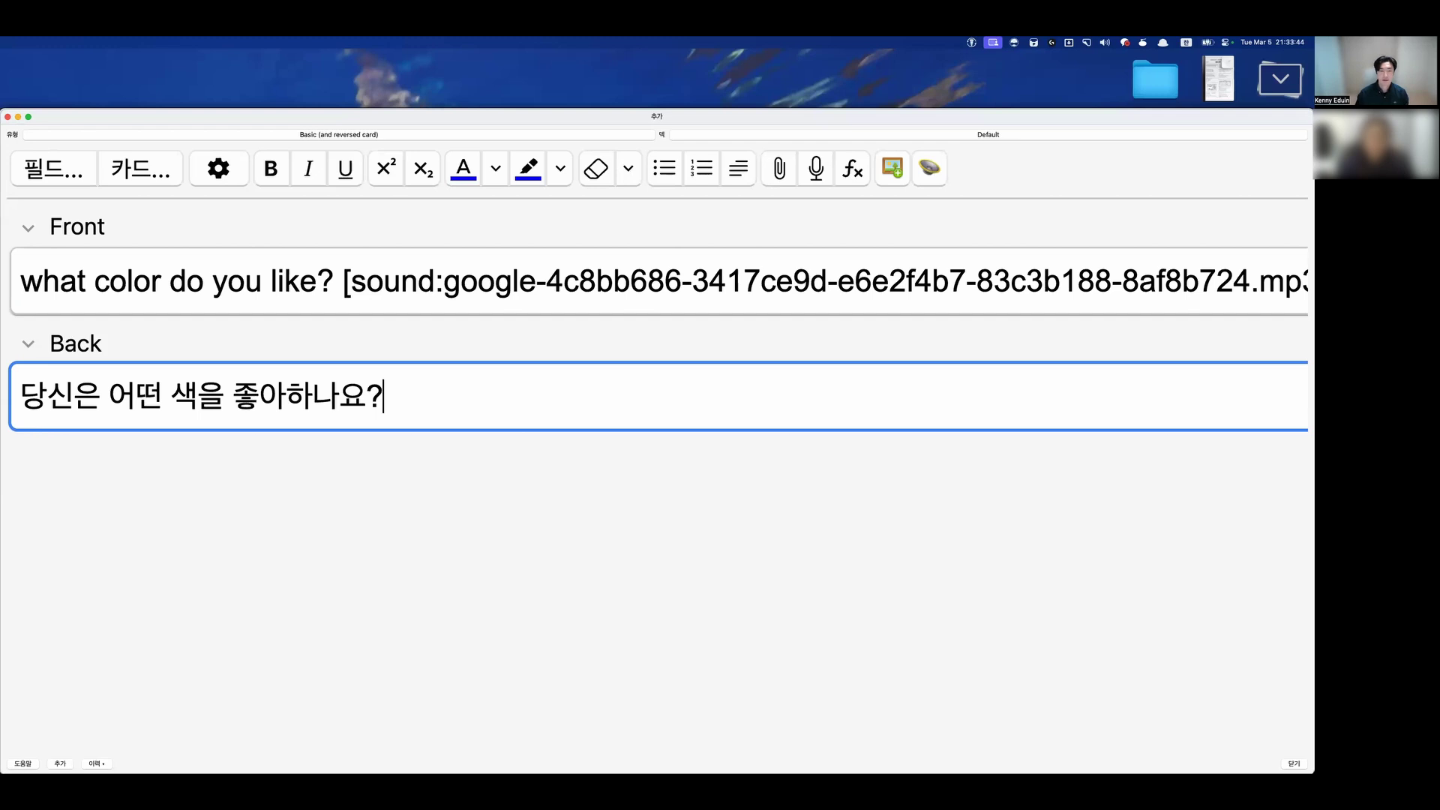
{"action": "key", "text": "super+Return"}
{"action": "type", "text": "ㄴ"}
{"action": "key", "text": "BackSpace"}
{"action": "key", "text": "ctrl+space"}
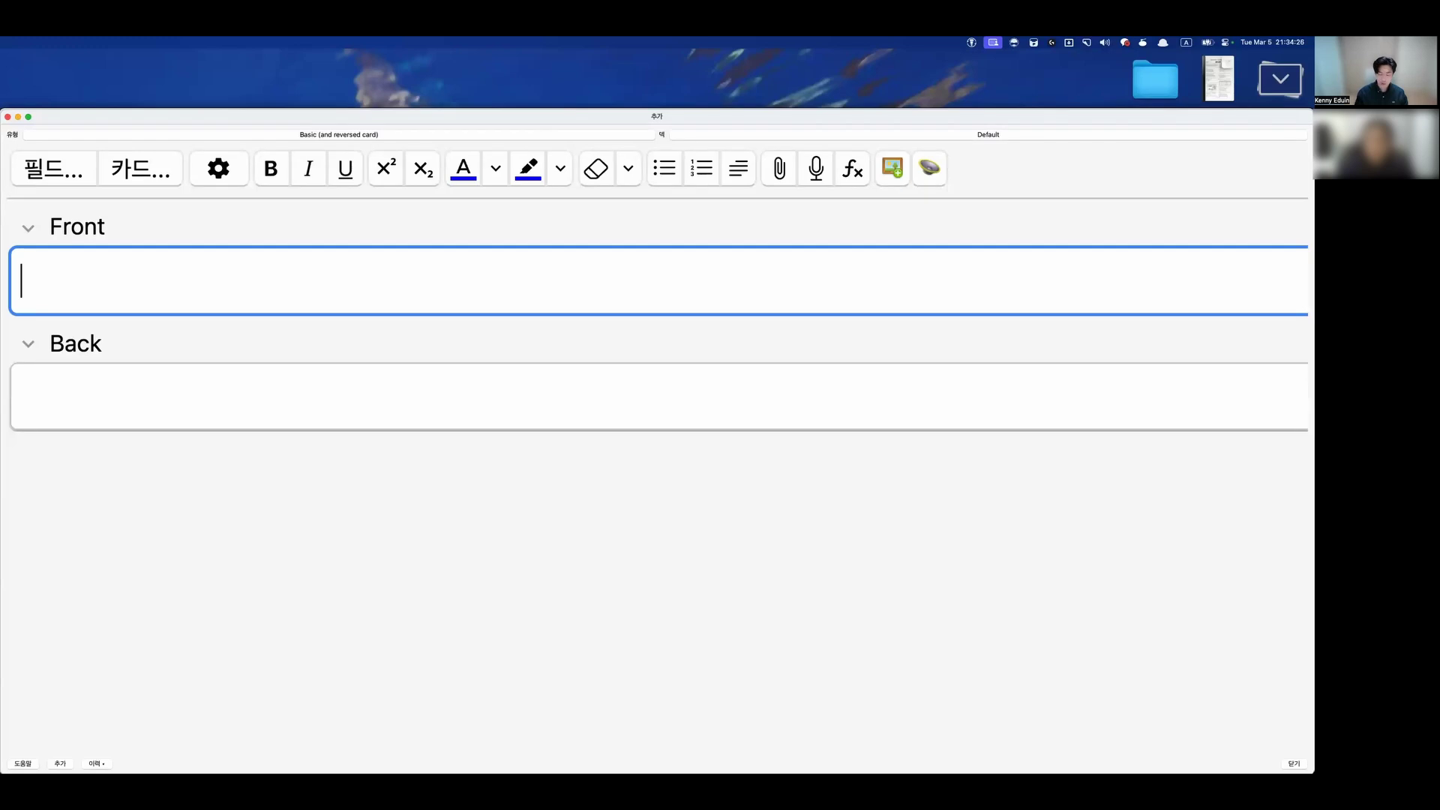
Show the word "well" in the Front field of the new card, and clear it again.
{"action": "type", "text": "we;;"}
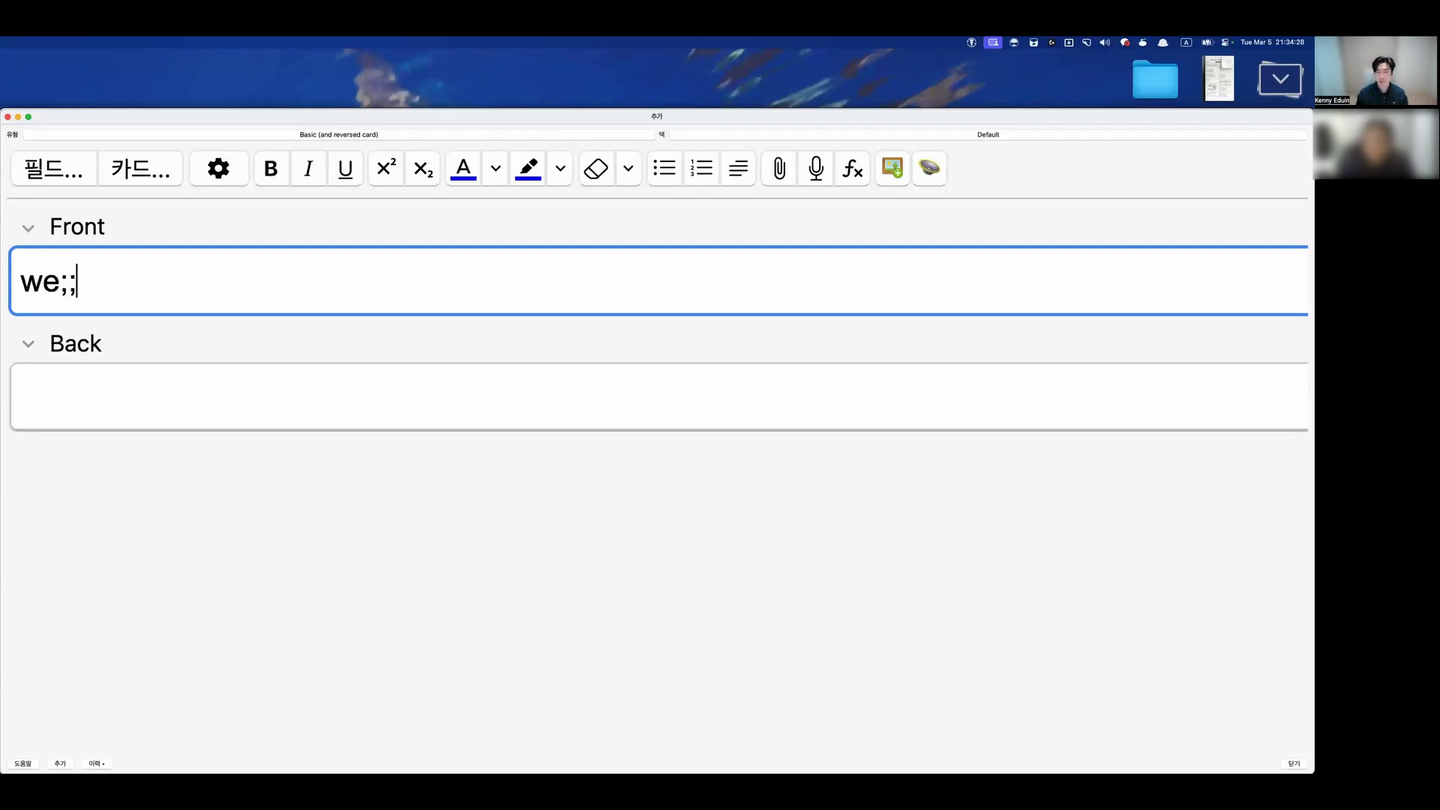
{"action": "key", "text": "BackSpace"}
{"action": "key", "text": "BackSpace"}
{"action": "type", "text": "ll"}
{"action": "key", "text": "super+a"}
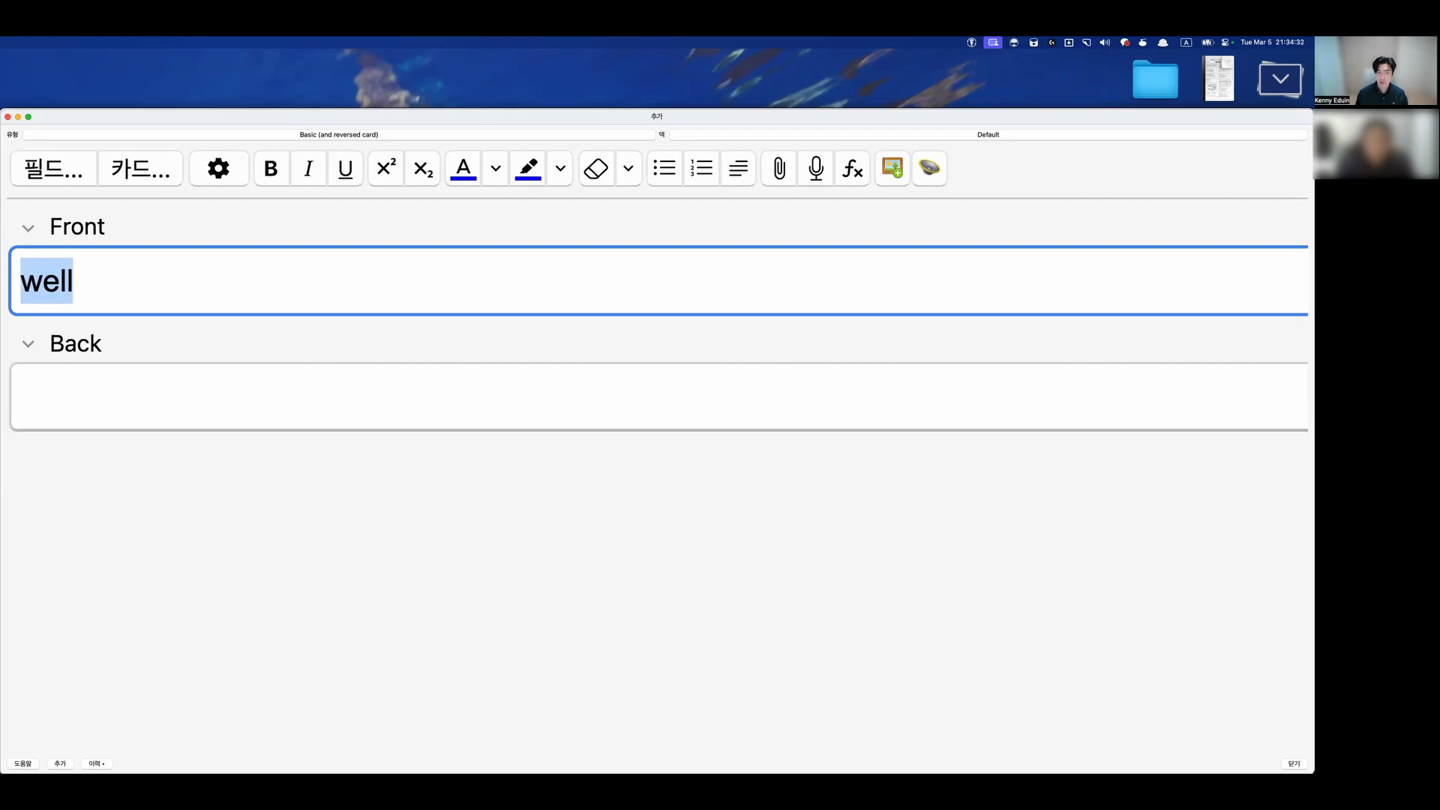
{"action": "key", "text": "Right"}
{"action": "key", "text": "super+a"}
{"action": "key", "text": "BackSpace"}
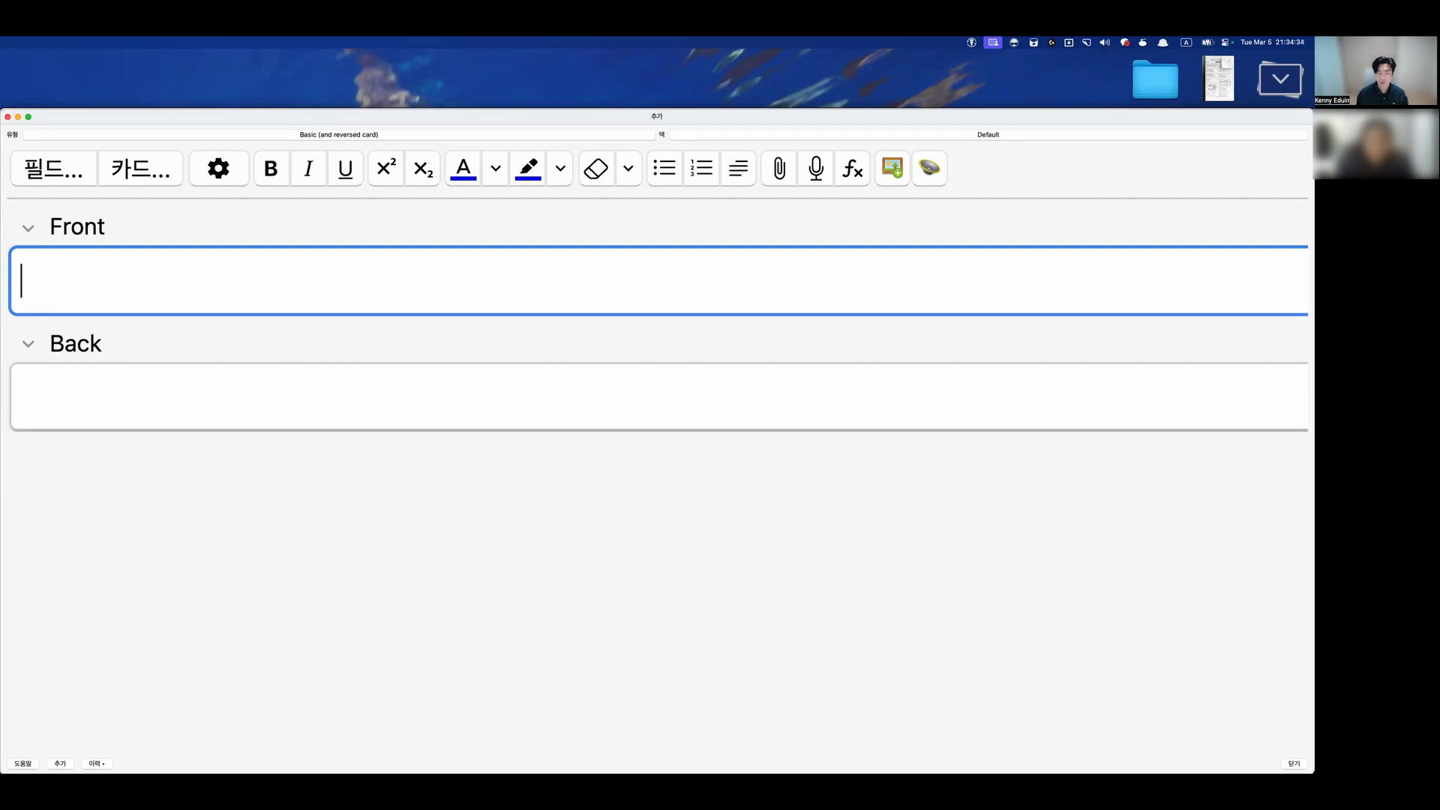
Show the word "wall" in the Front field, and delete it.
{"action": "type", "text": "wall"}
{"action": "key", "text": "super+a"}
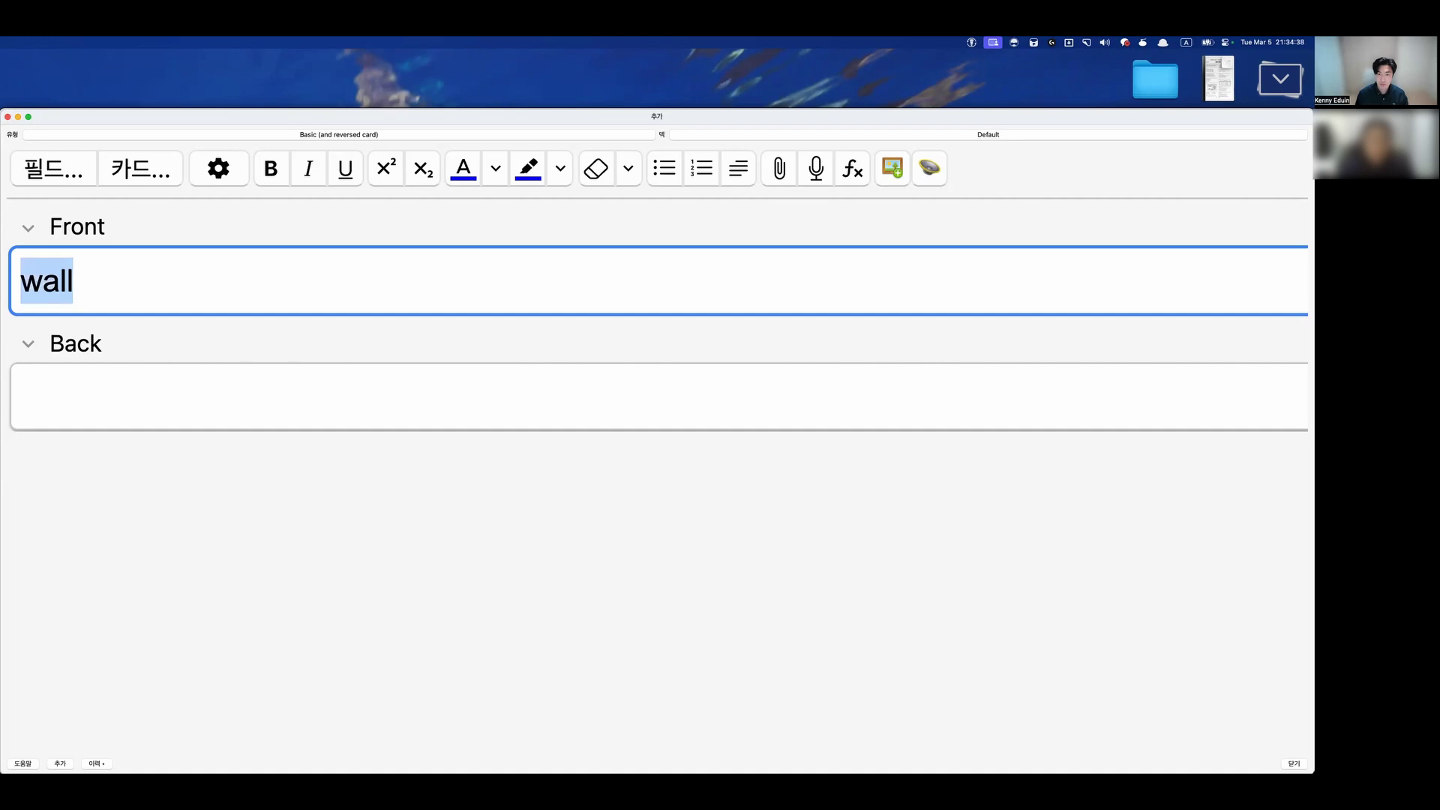
{"action": "key", "text": "BackSpace"}
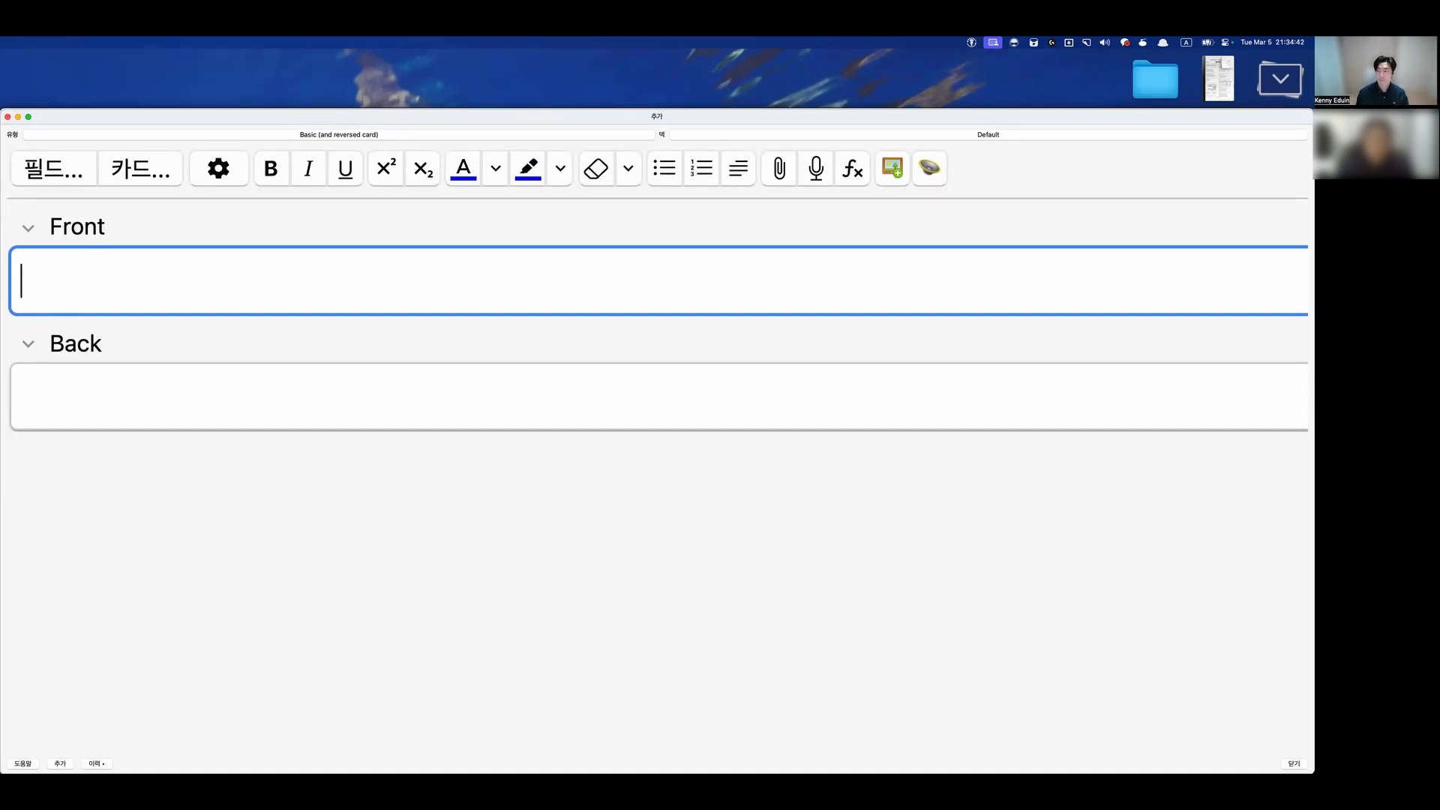
Show the word "walk" in the Front field, and empty the field again.
{"action": "type", "text": "wlak"}
{"action": "key", "text": "BackSpace"}
{"action": "key", "text": "BackSpace"}
{"action": "key", "text": "BackSpace"}
{"action": "type", "text": "alk"}
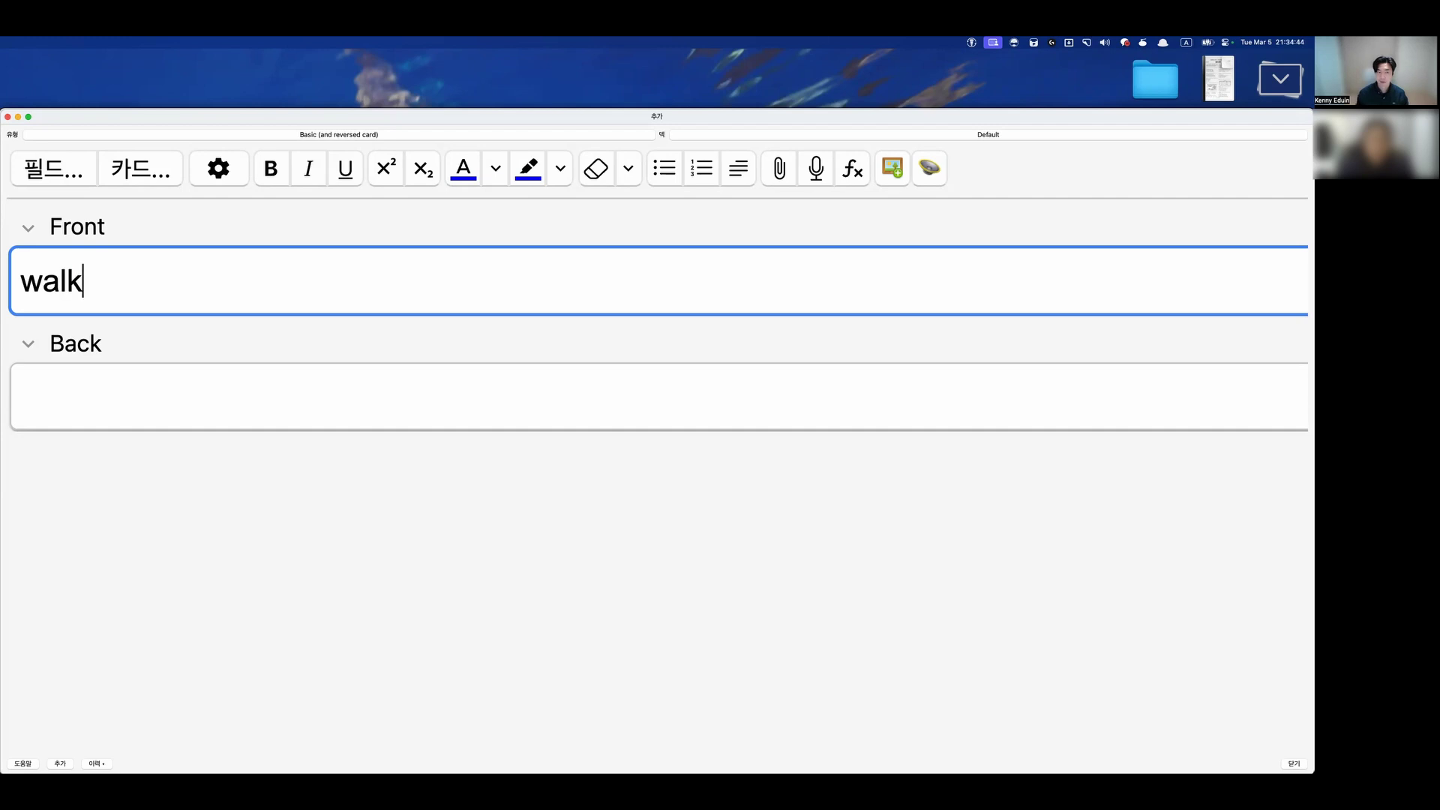
{"action": "key", "text": "super+a"}
{"action": "key", "text": "BackSpace"}
Show the word "like" in the Front field, change it to "lion", and clear the field.
{"action": "type", "text": "like"}
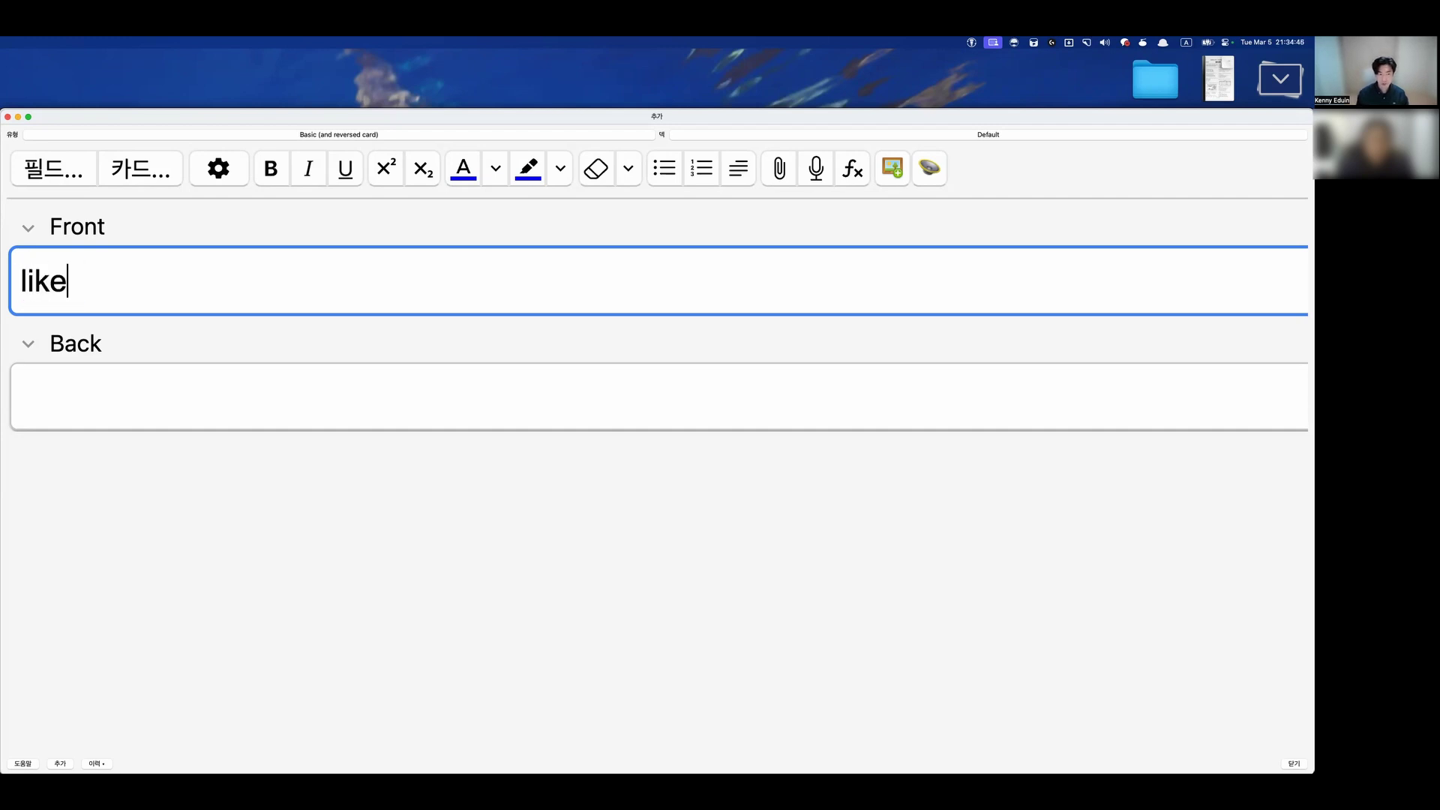
{"action": "key", "text": "BackSpace"}
{"action": "key", "text": "BackSpace"}
{"action": "type", "text": "on"}
{"action": "key", "text": "super+a"}
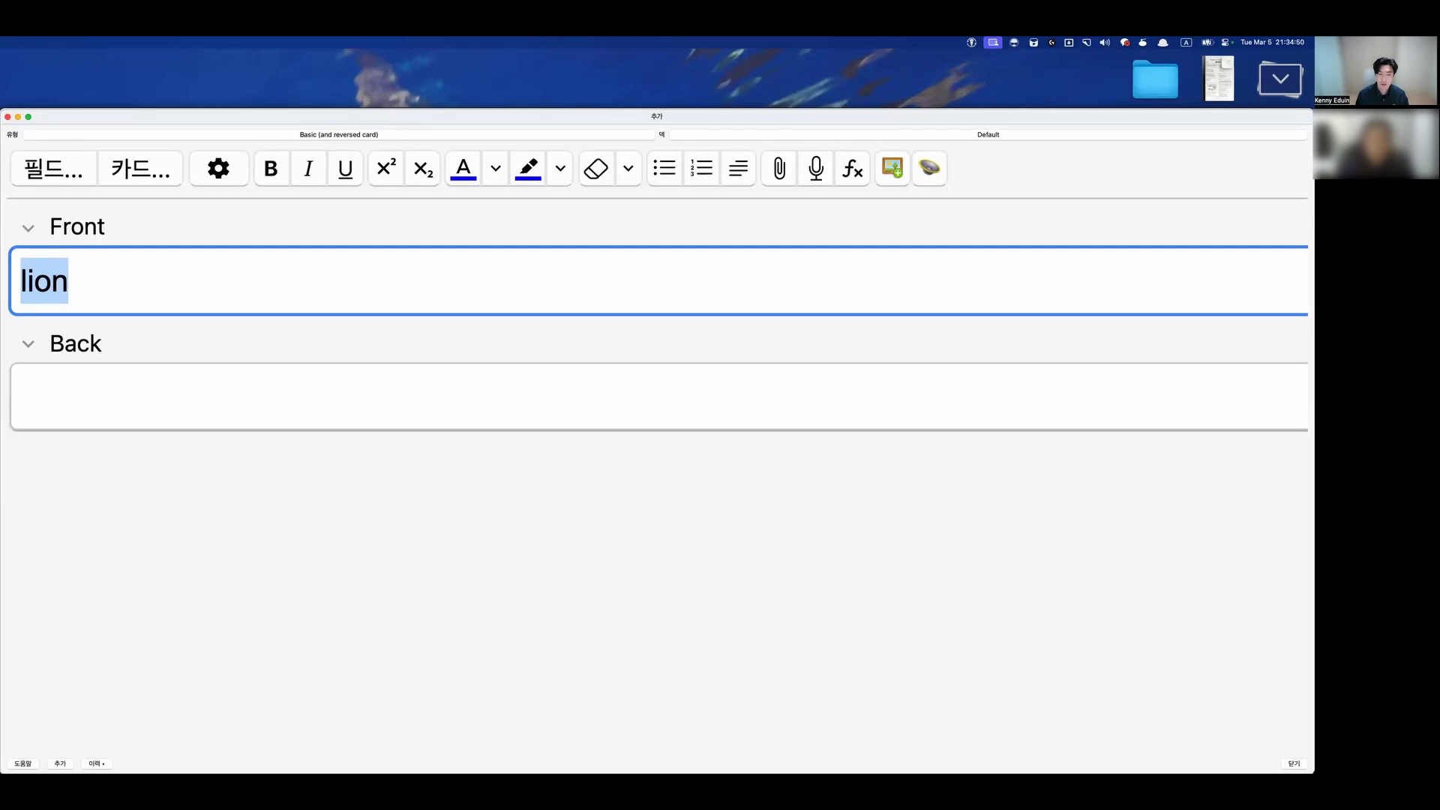
{"action": "key", "text": "Right"}
{"action": "key", "text": "super+a"}
{"action": "key", "text": "BackSpace"}
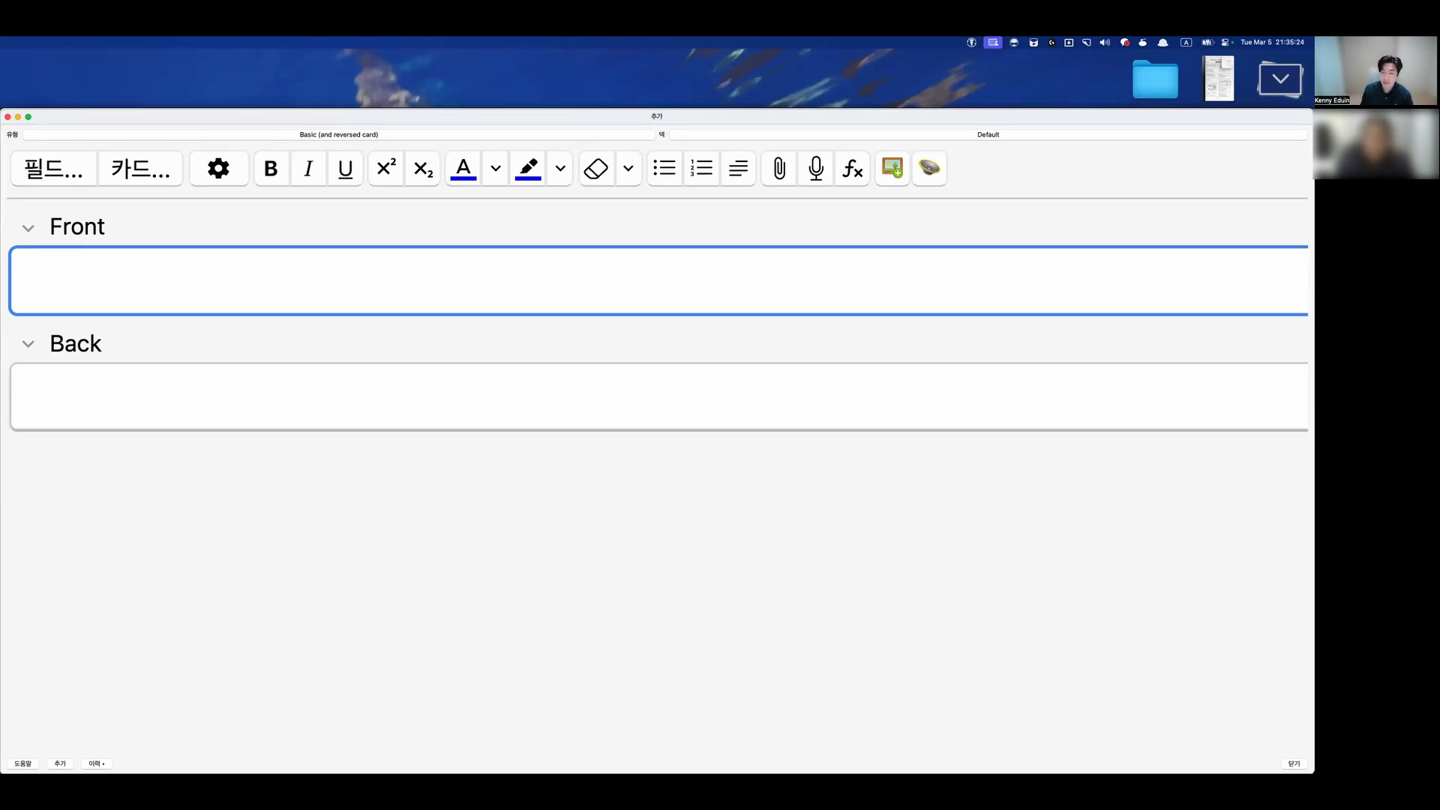
Show the word "well" once more in the Front field, and remove it.
{"action": "type", "text": "well"}
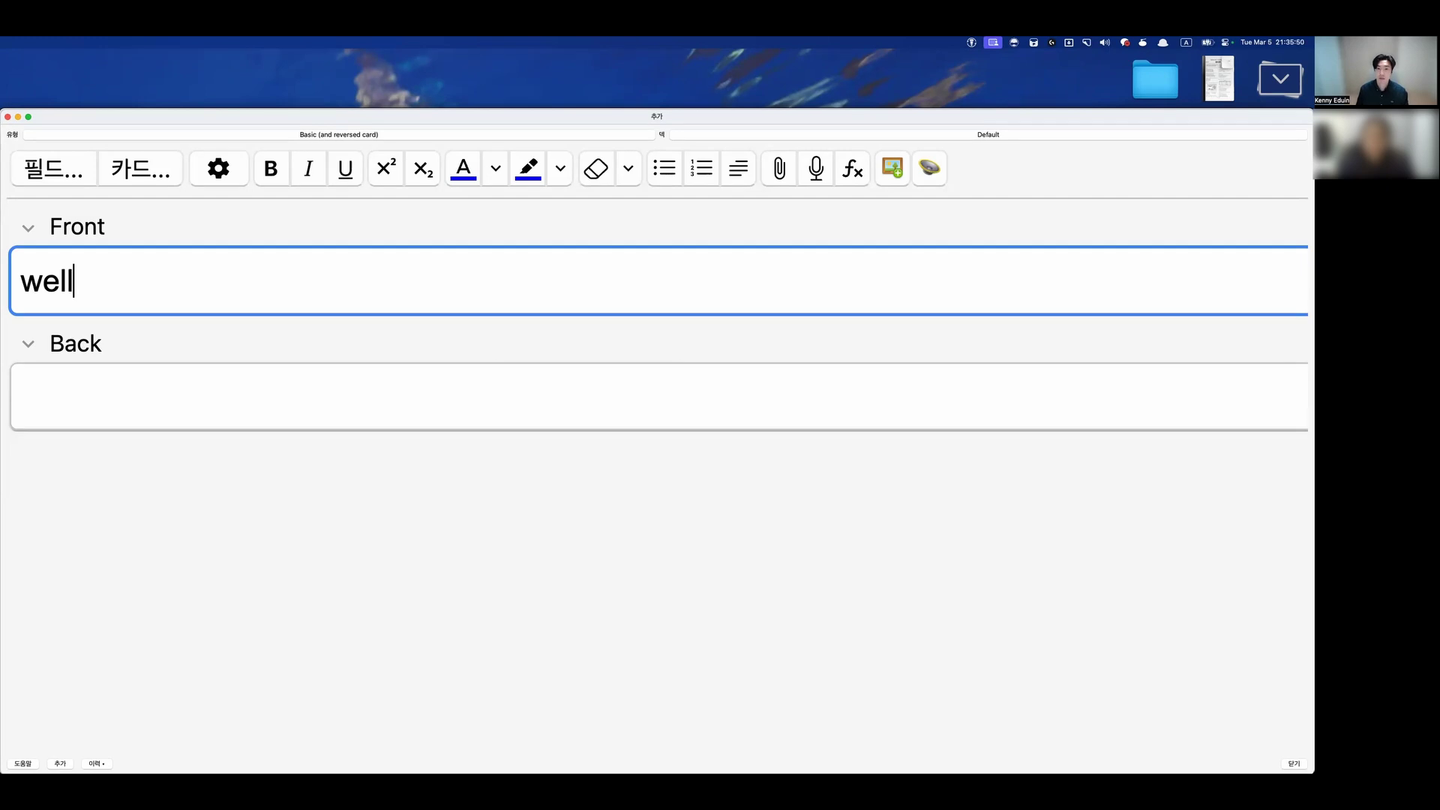
{"action": "key", "text": "super+a"}
{"action": "type", "text": "s"}
{"action": "key", "text": "BackSpace"}
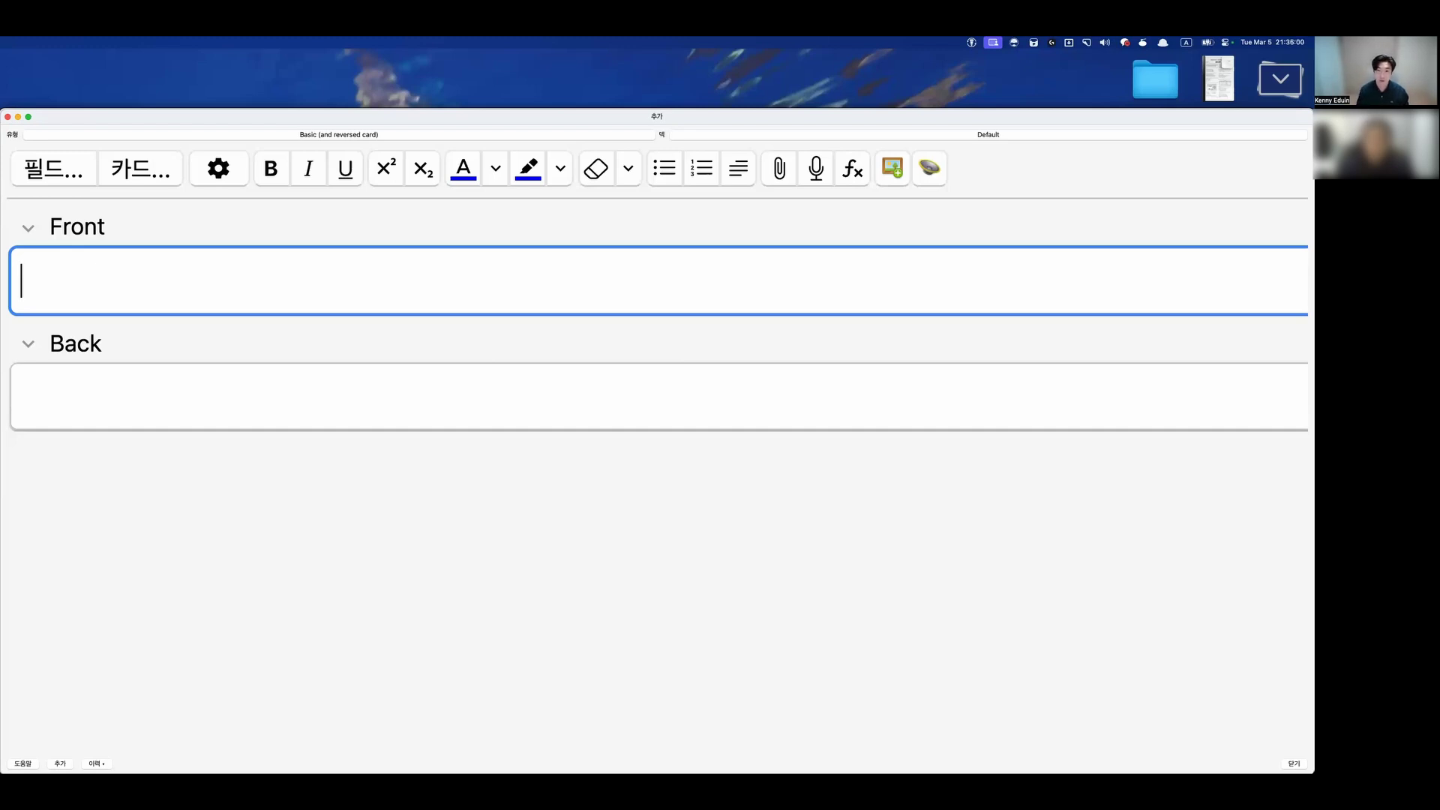
Write "world" and "girl" on two separate lines in the Front field, highlighting each word briefly.
{"action": "type", "text": "world"}
{"action": "key", "text": "super+a"}
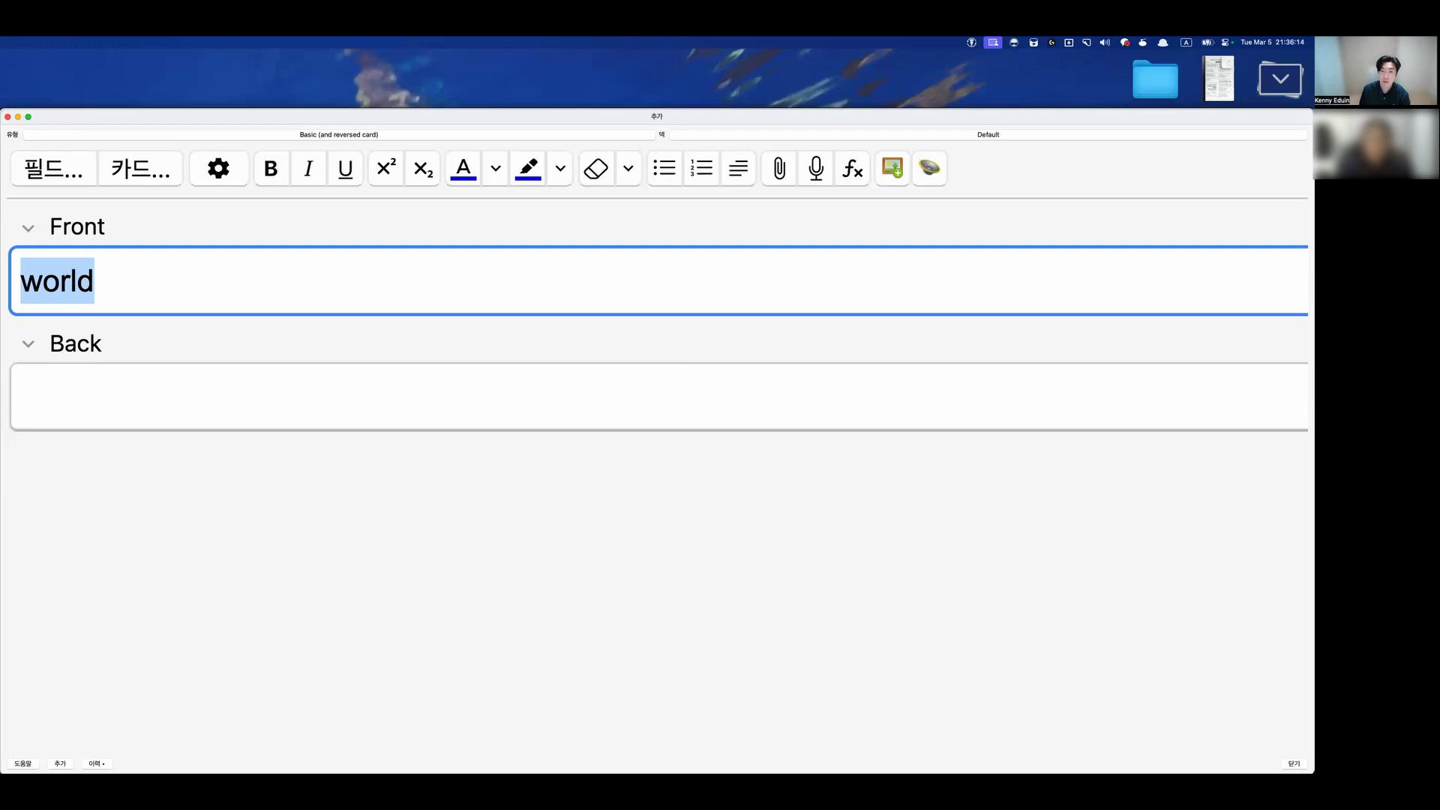
{"action": "key", "text": "Right"}
{"action": "key", "text": "Return"}
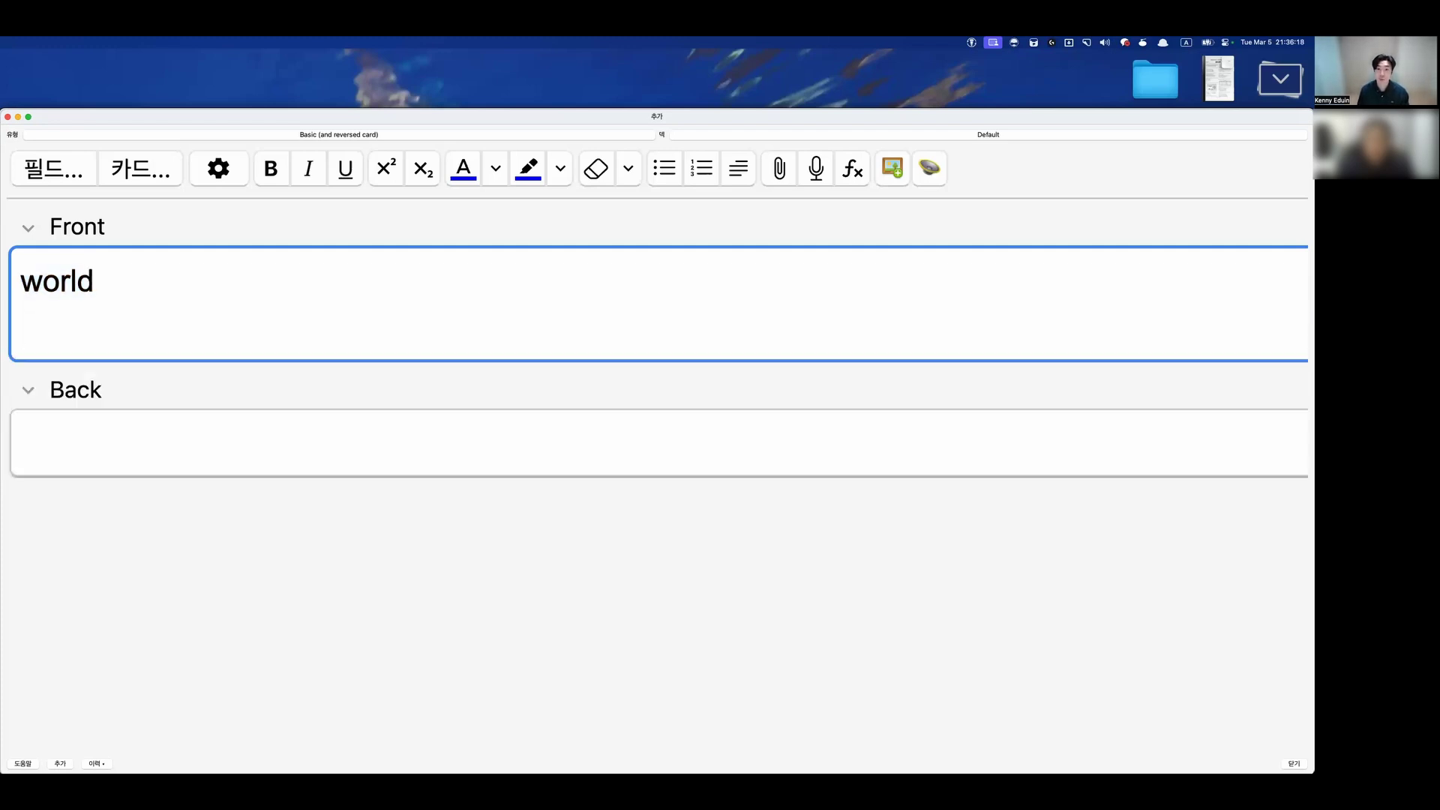
{"action": "type", "text": "girl"}
{"action": "key", "text": "shift+Left"}
{"action": "key", "text": "shift+Left"}
{"action": "key", "text": "shift+Left"}
{"action": "key", "text": "shift+Left"}
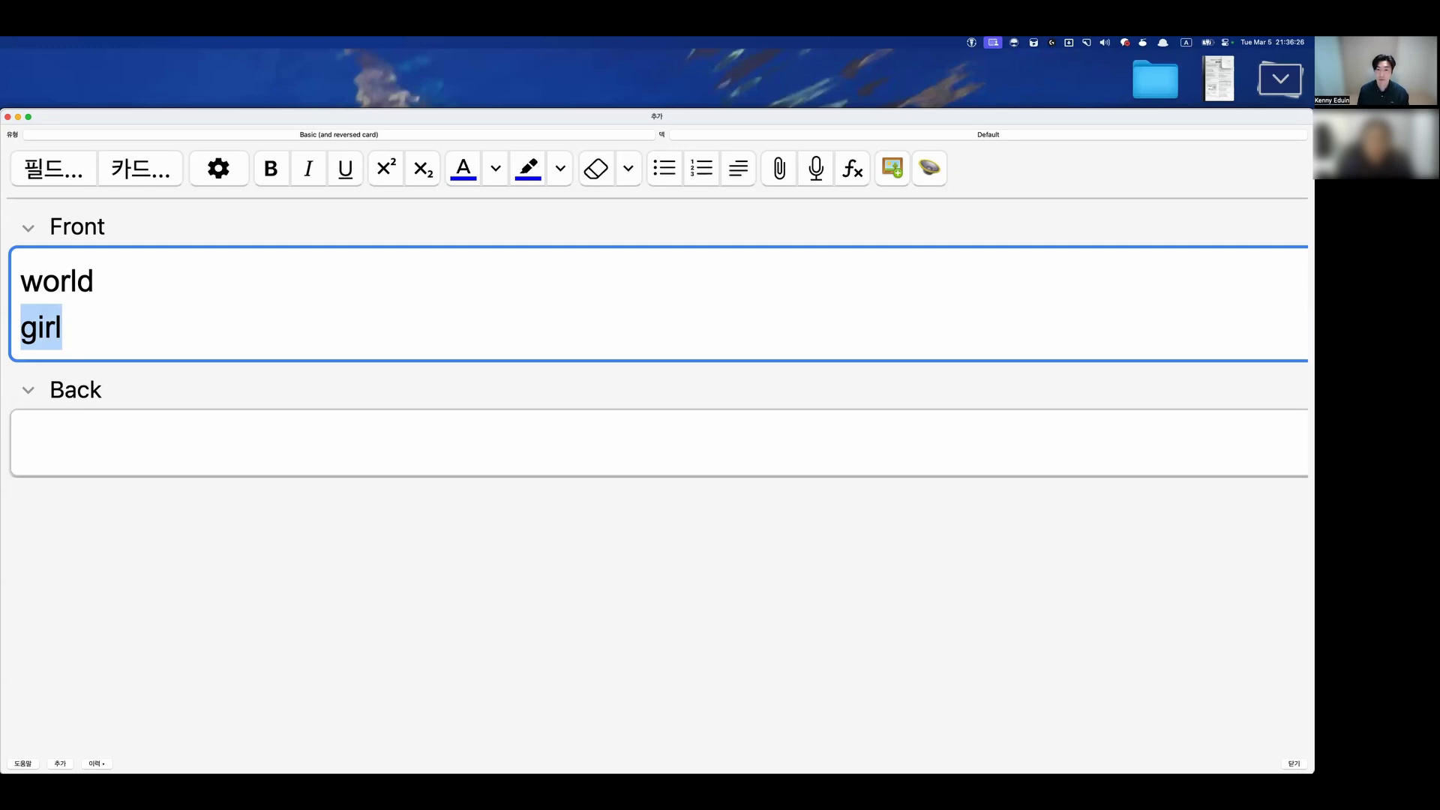
{"action": "key", "text": "Right"}
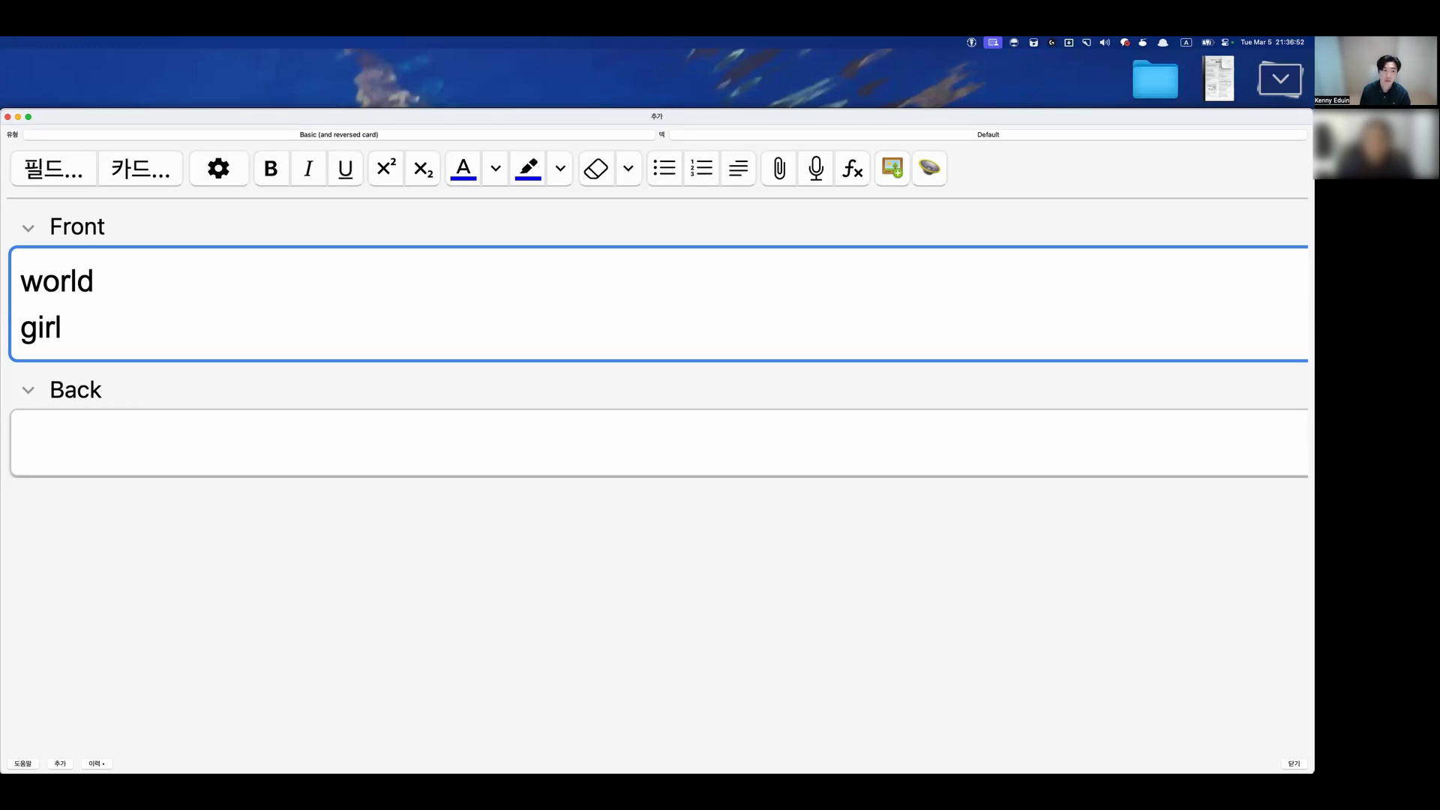
Clear the two example words from the Front field, leaving it empty.
{"action": "key", "text": "super+a"}
{"action": "key", "text": "BackSpace"}
{"action": "type", "text": "s"}
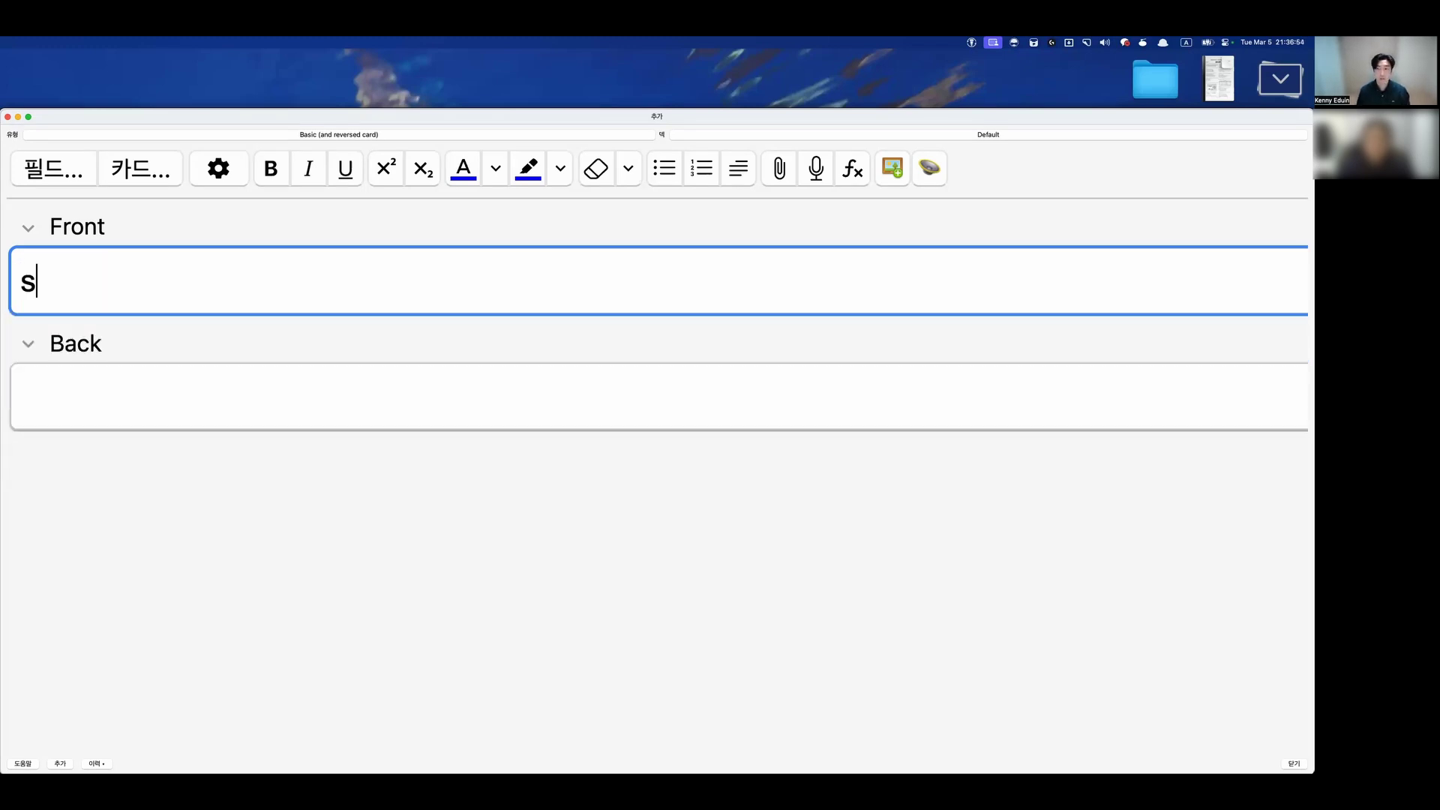
{"action": "key", "text": "BackSpace"}
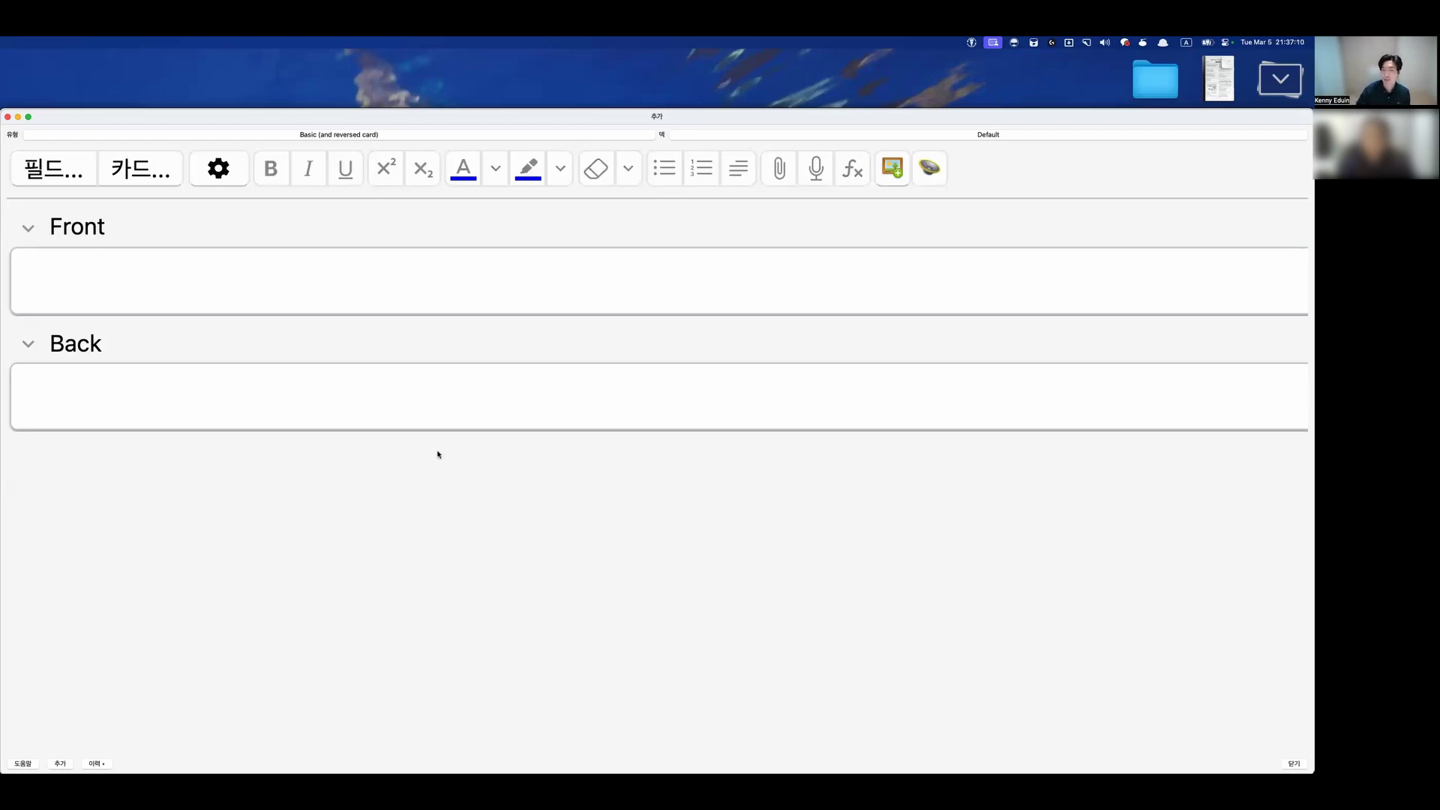
{"action": "left_click", "coordinate": [521, 304]}
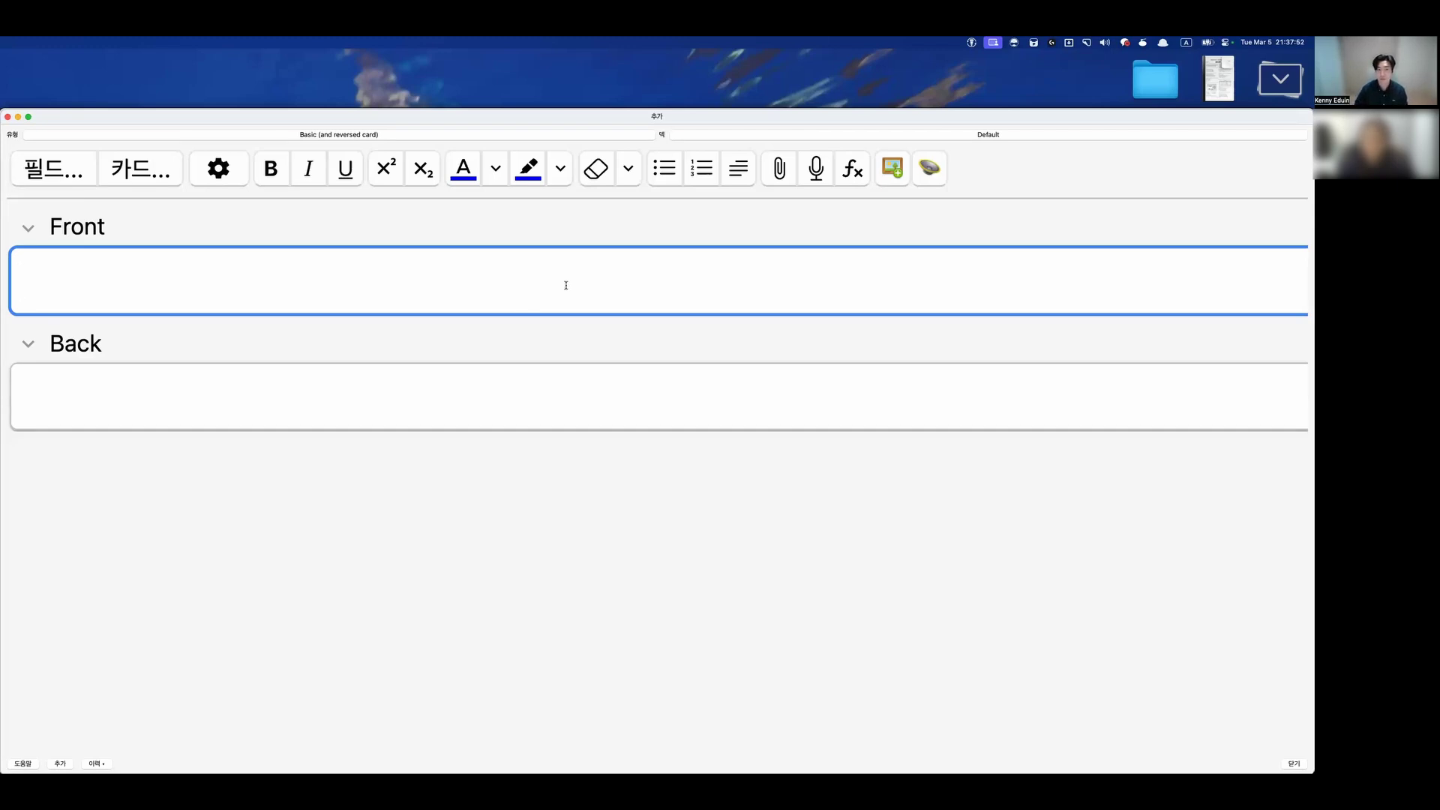
{"action": "left_click", "coordinate": [525, 389]}
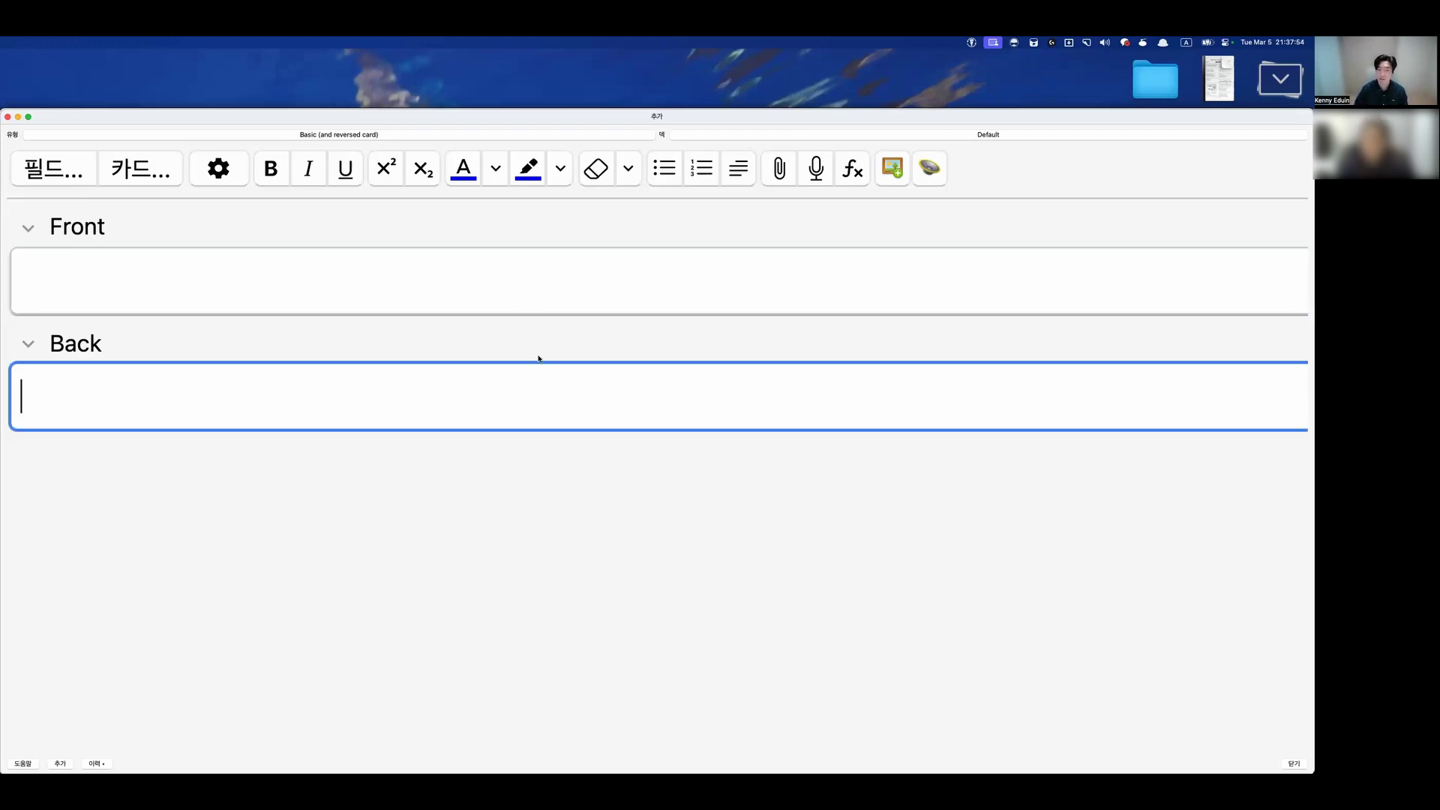
{"action": "left_click", "coordinate": [552, 298]}
{"action": "left_click", "coordinate": [543, 384]}
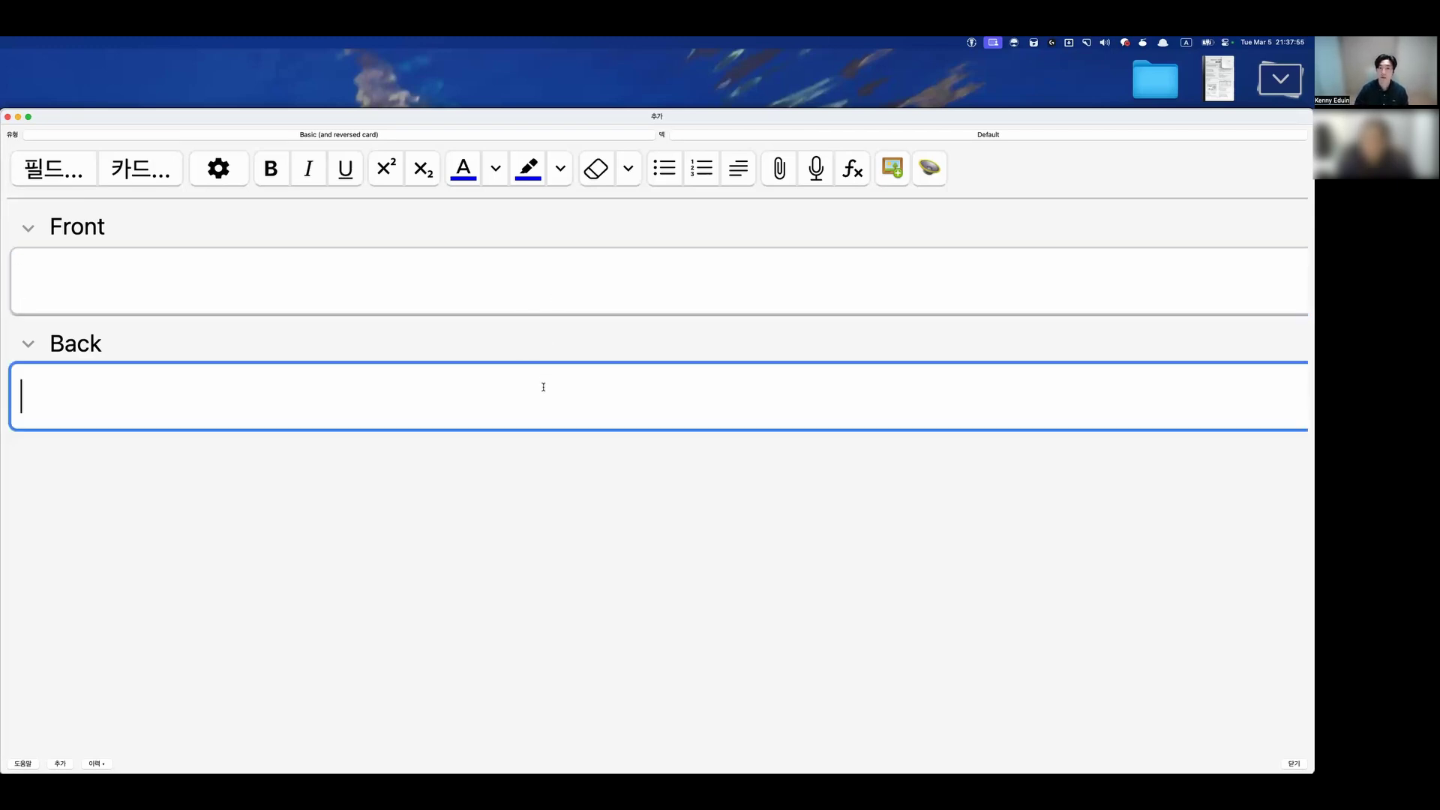
{"action": "left_click", "coordinate": [580, 296]}
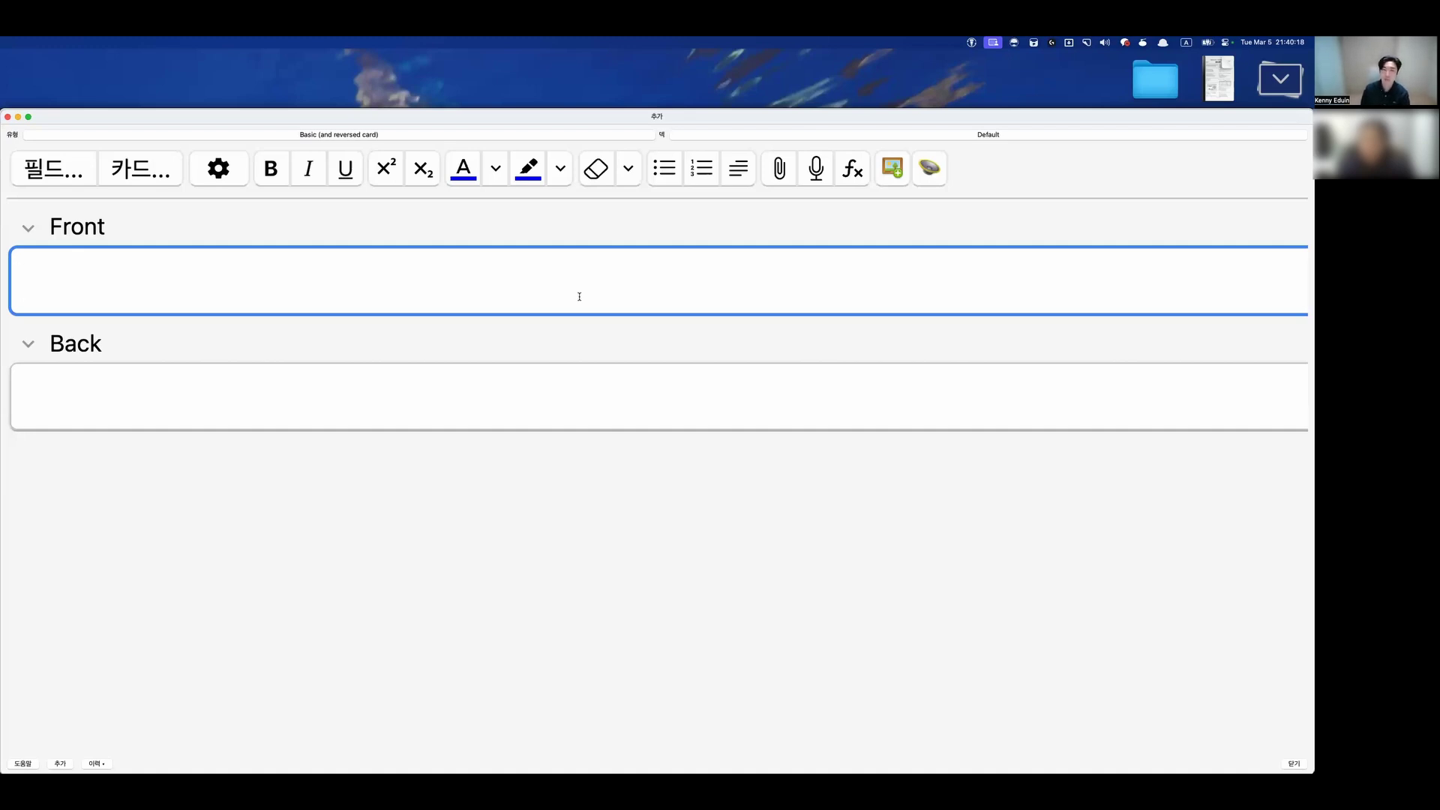
Take the focus off the card fields and start a screenshot of a selected screen area.
{"action": "left_click", "coordinate": [604, 222]}
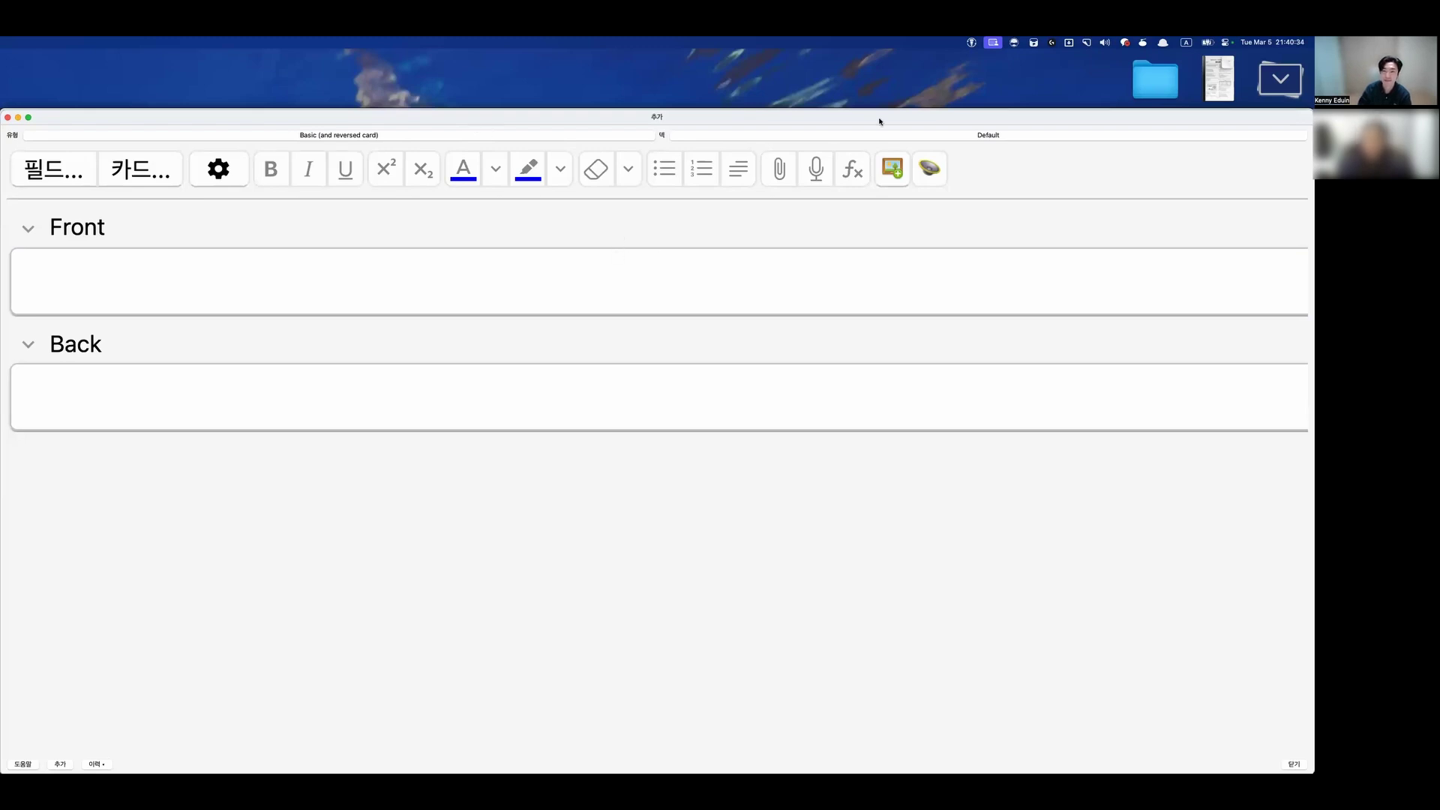
{"action": "key", "text": "super+shift+4"}
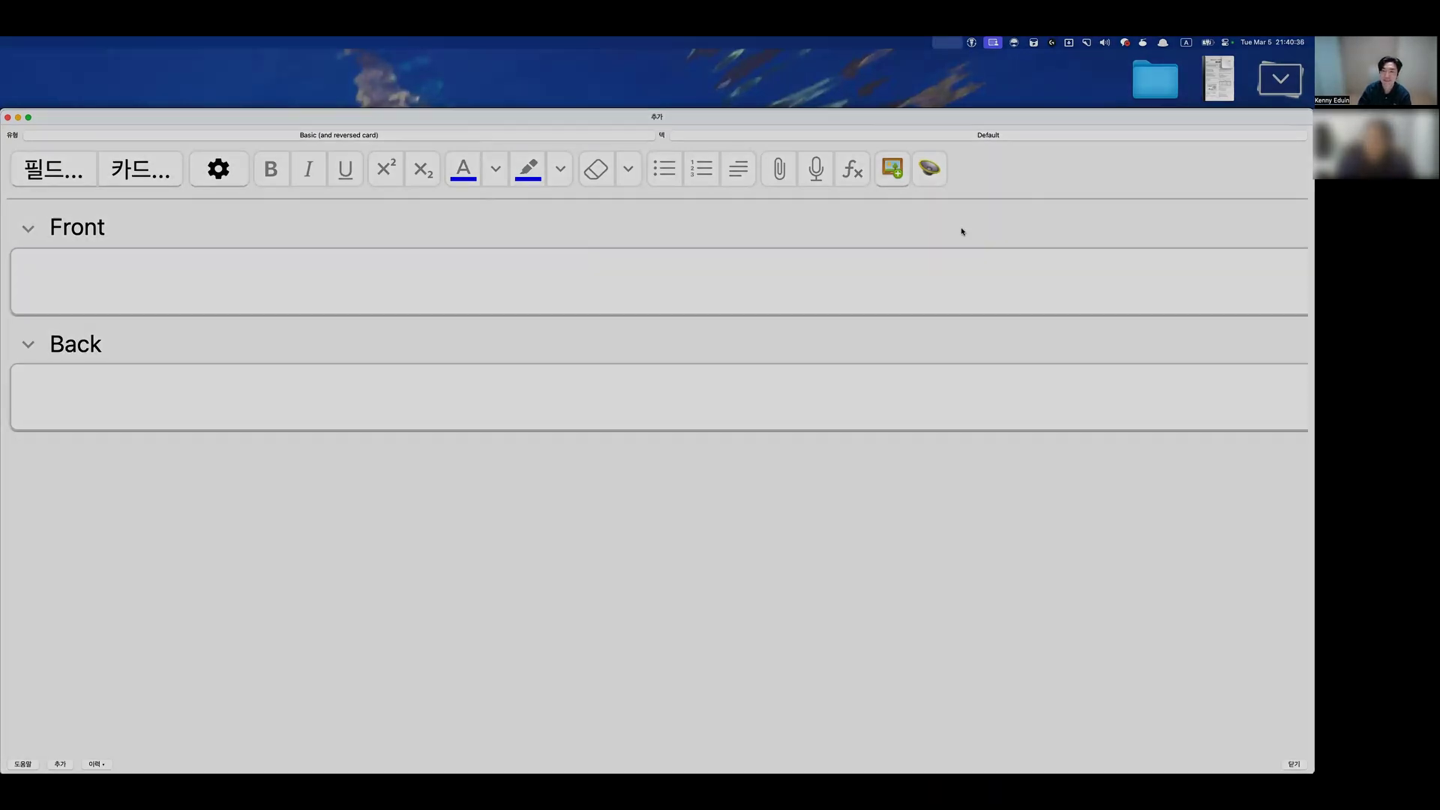